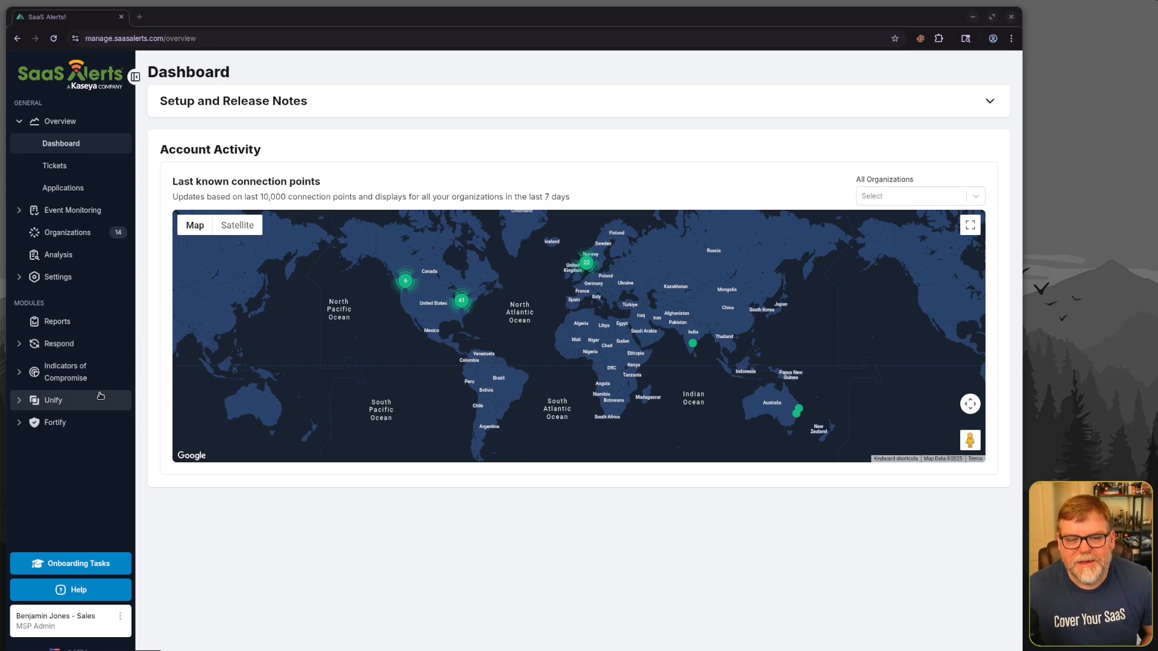
Step: Review the Indicators of Compromise rules, the community templates and the archived rules
{"action": "left_click", "coordinate": [50, 378]}
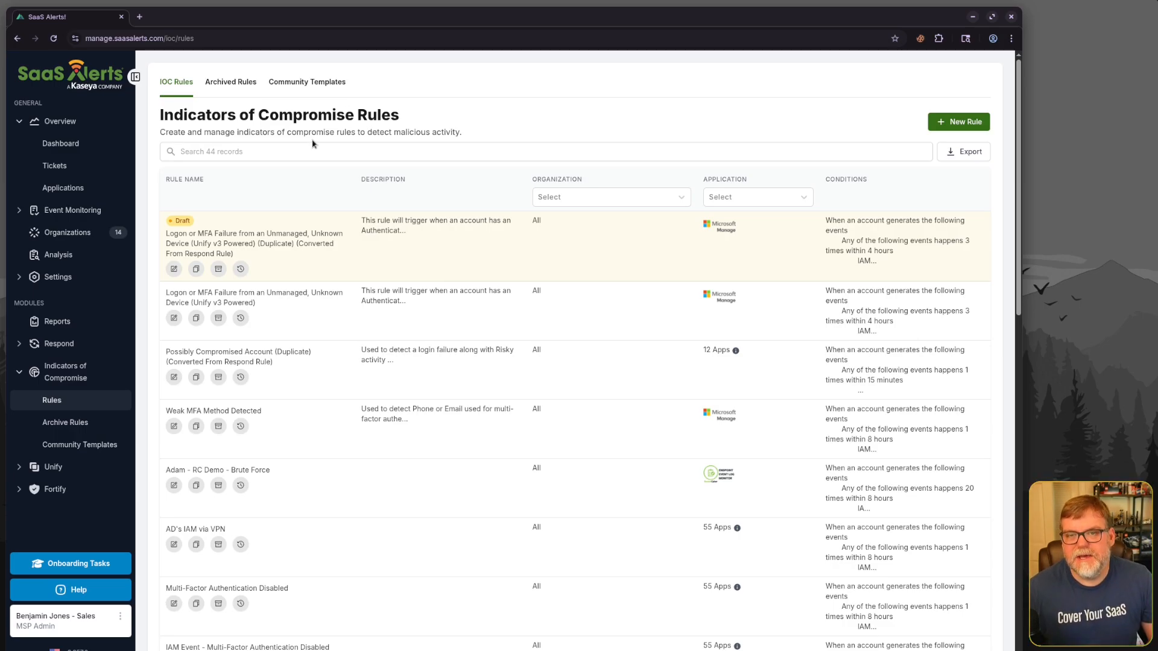
{"action": "left_click", "coordinate": [309, 86]}
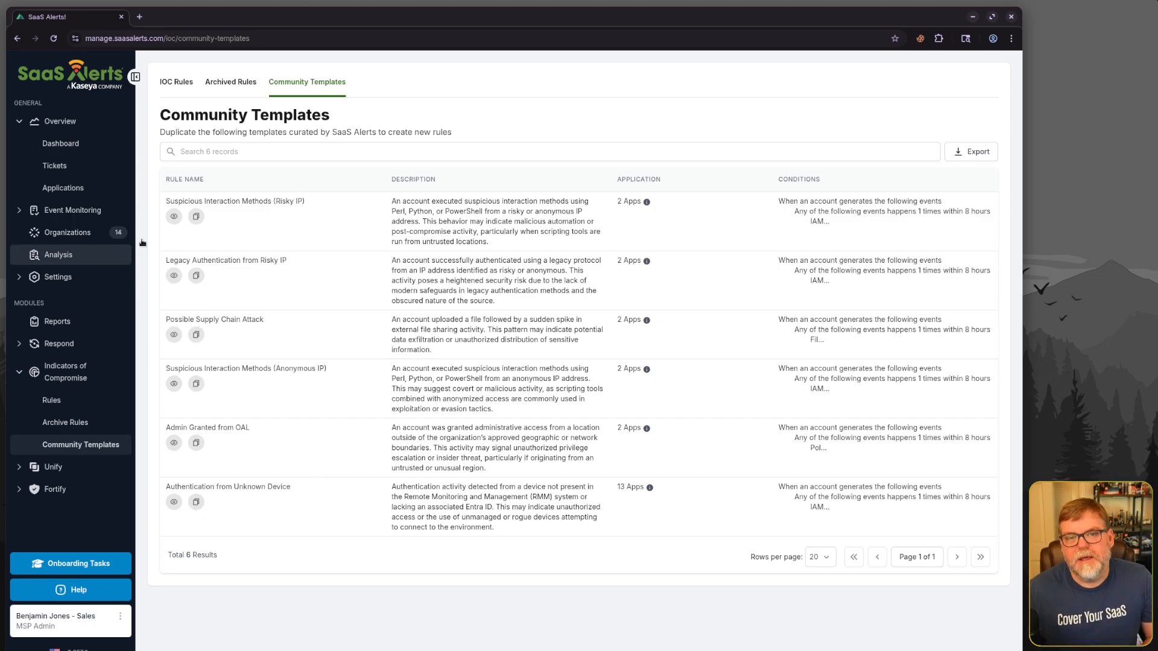
{"action": "left_click", "coordinate": [175, 81]}
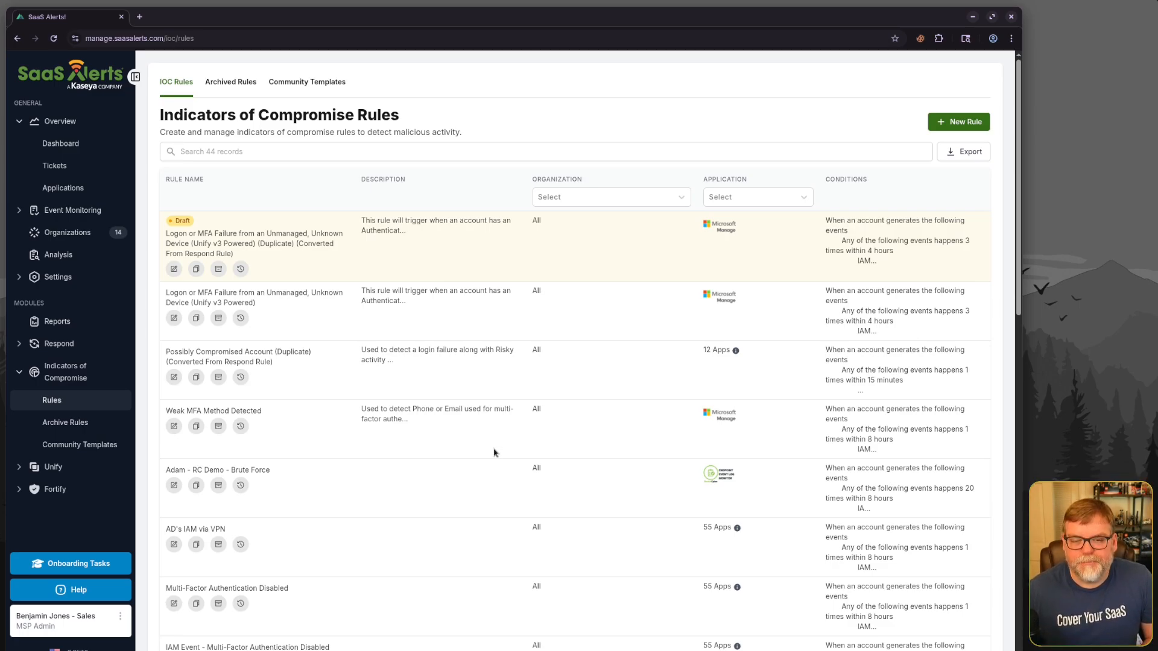
{"action": "scroll", "coordinate": [272, 507], "scroll_direction": "down", "scroll_amount": 4}
{"action": "scroll", "coordinate": [296, 498], "scroll_direction": "down", "scroll_amount": 3}
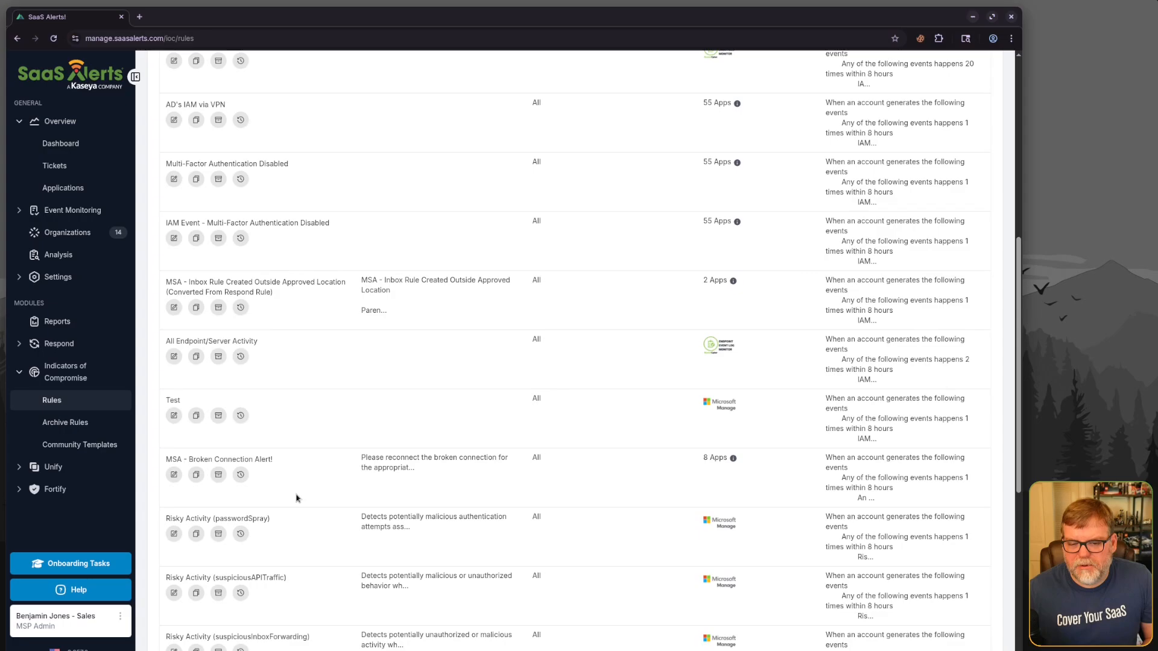
{"action": "scroll", "coordinate": [297, 498], "scroll_direction": "up", "scroll_amount": 8}
{"action": "left_click", "coordinate": [231, 83]}
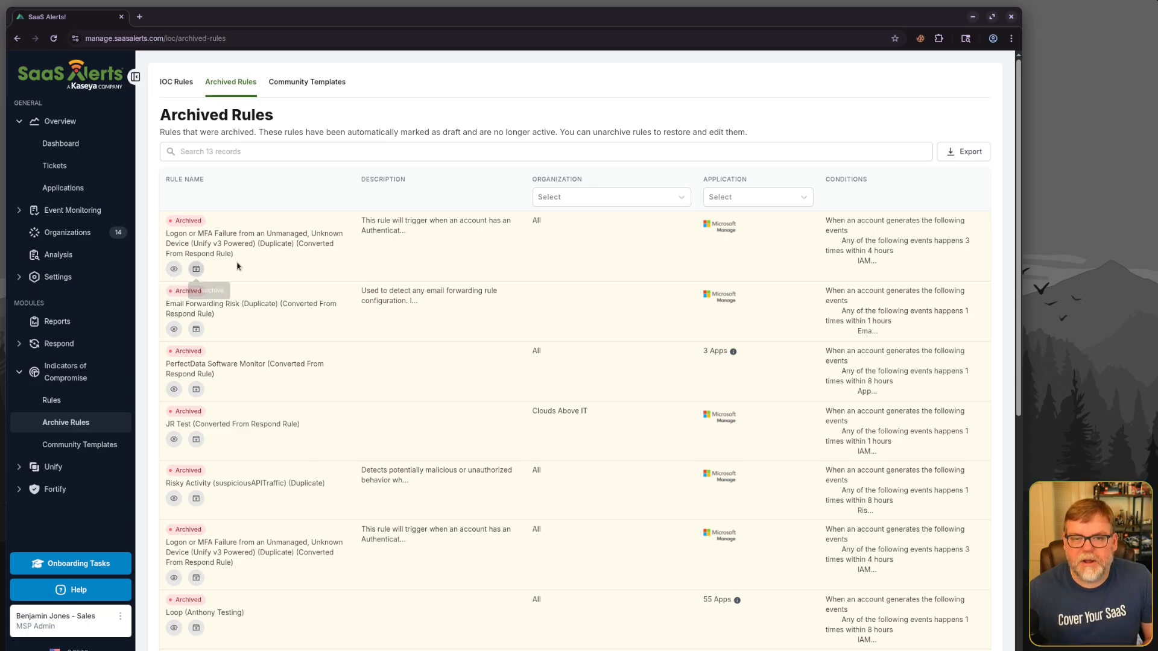
Step: Create a draft rule by duplicating the "Authentication from Unknown Device" community template
{"action": "left_click", "coordinate": [303, 85]}
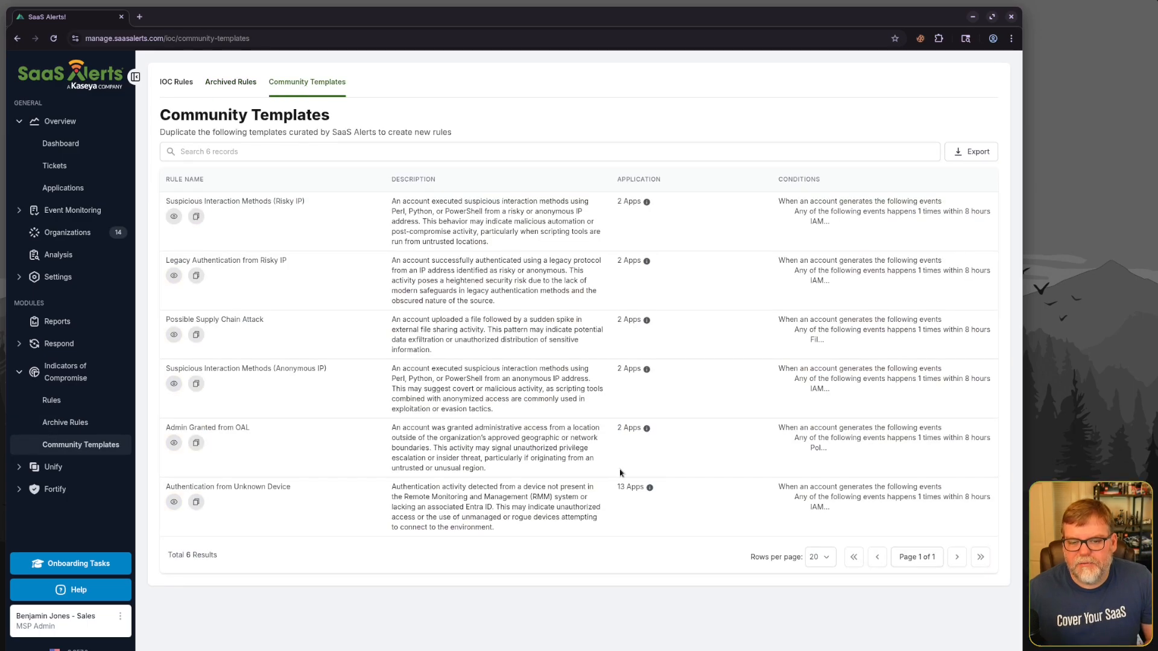
{"action": "left_click", "coordinate": [197, 503]}
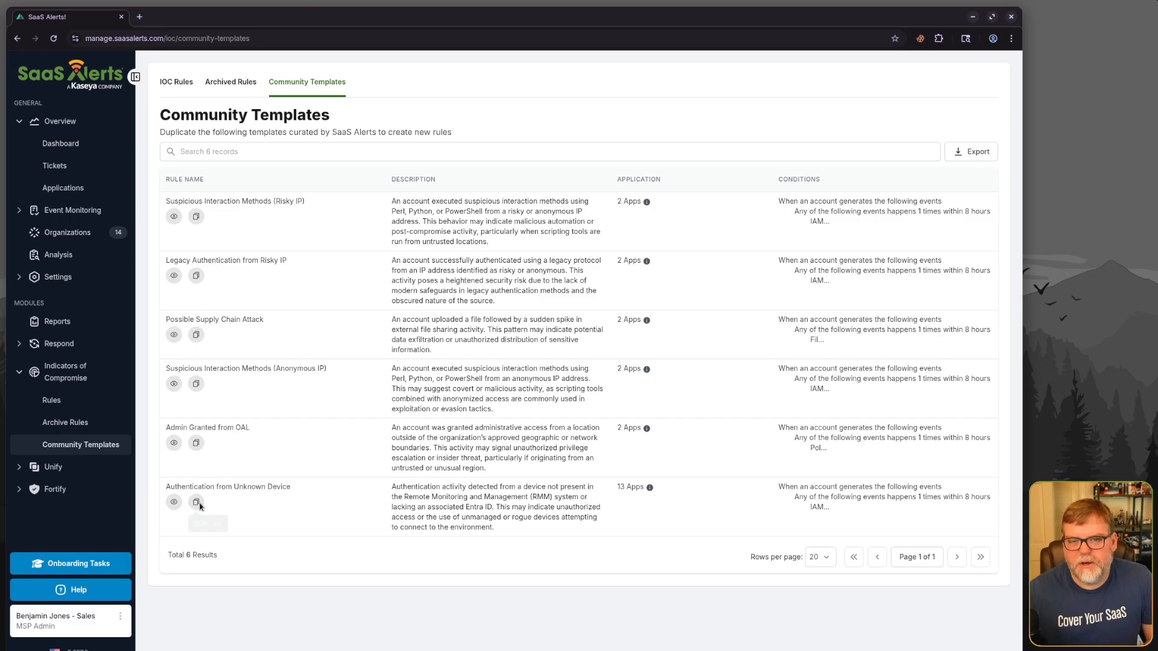
{"action": "left_click", "coordinate": [625, 378]}
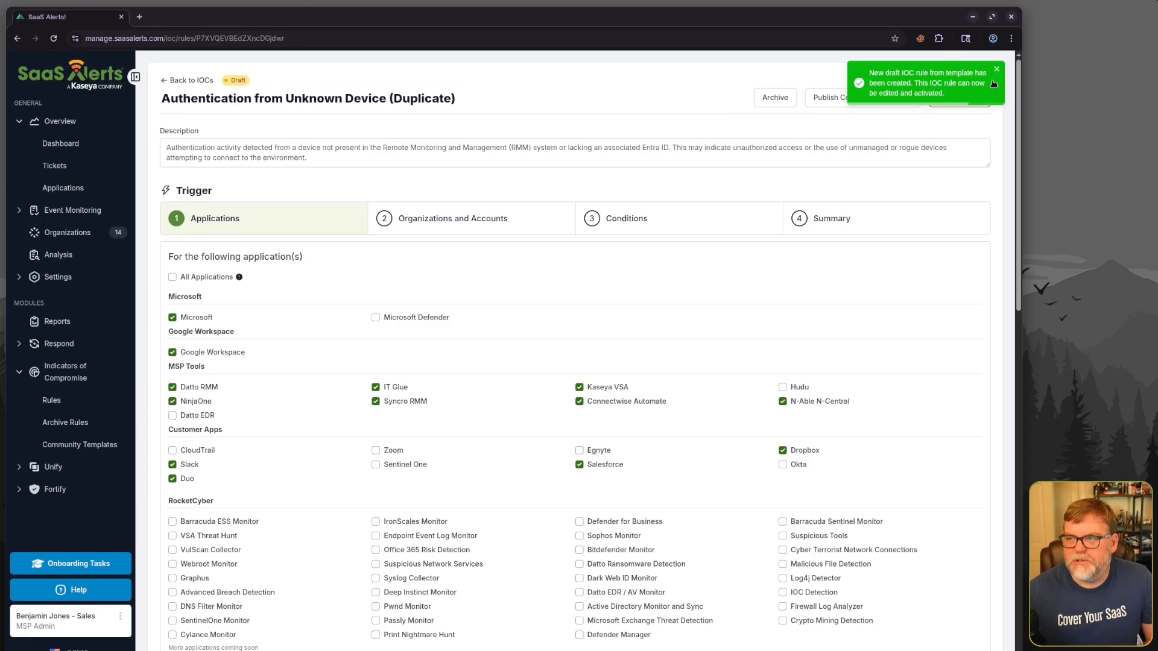
Step: Remove "(Duplicate)" from the draft rule's name, leaving "Authentication from Unknown Device"
{"action": "triple_click", "coordinate": [396, 100]}
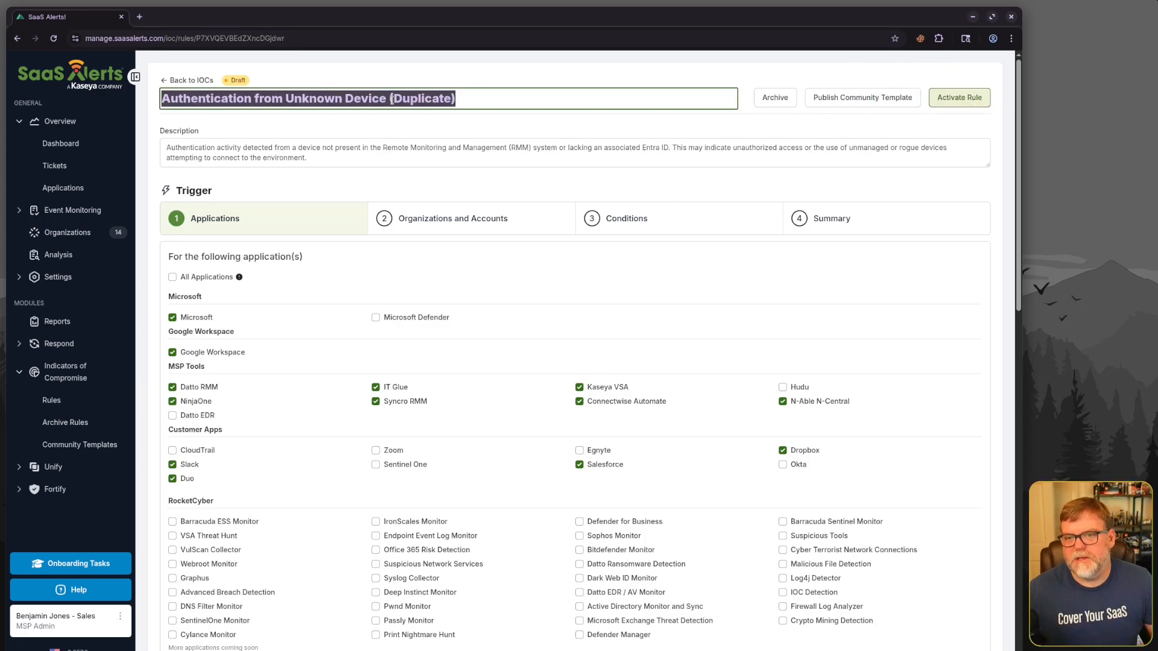
{"action": "left_click_drag", "start_coordinate": [390, 99], "coordinate": [476, 100]}
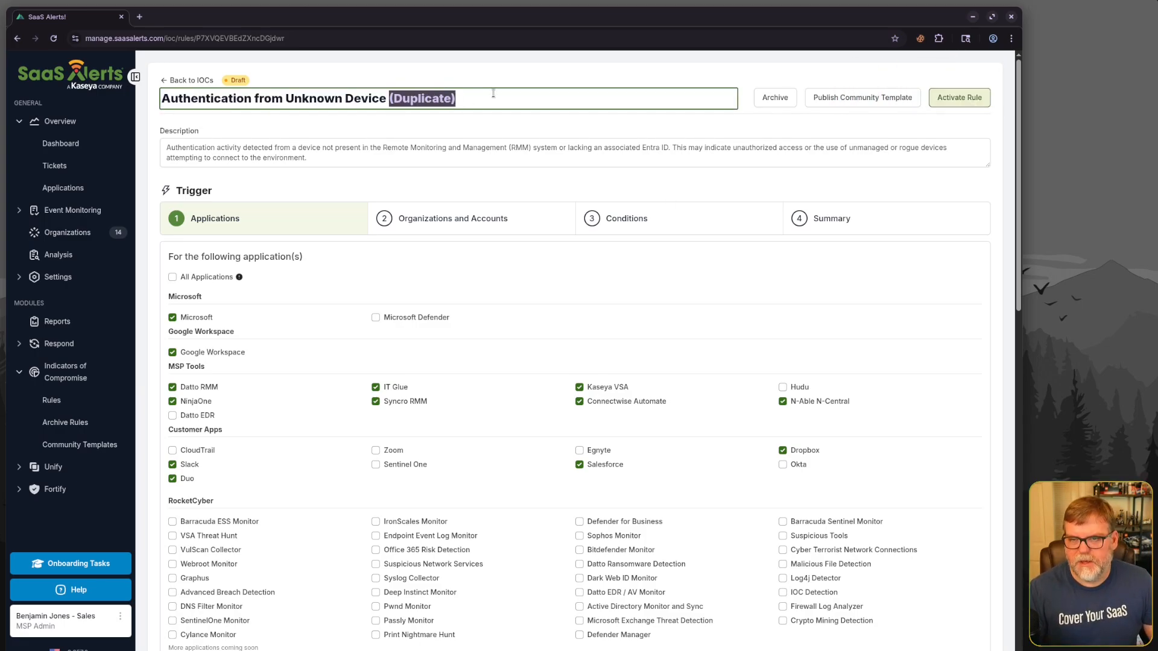
{"action": "key", "text": "BackSpace"}
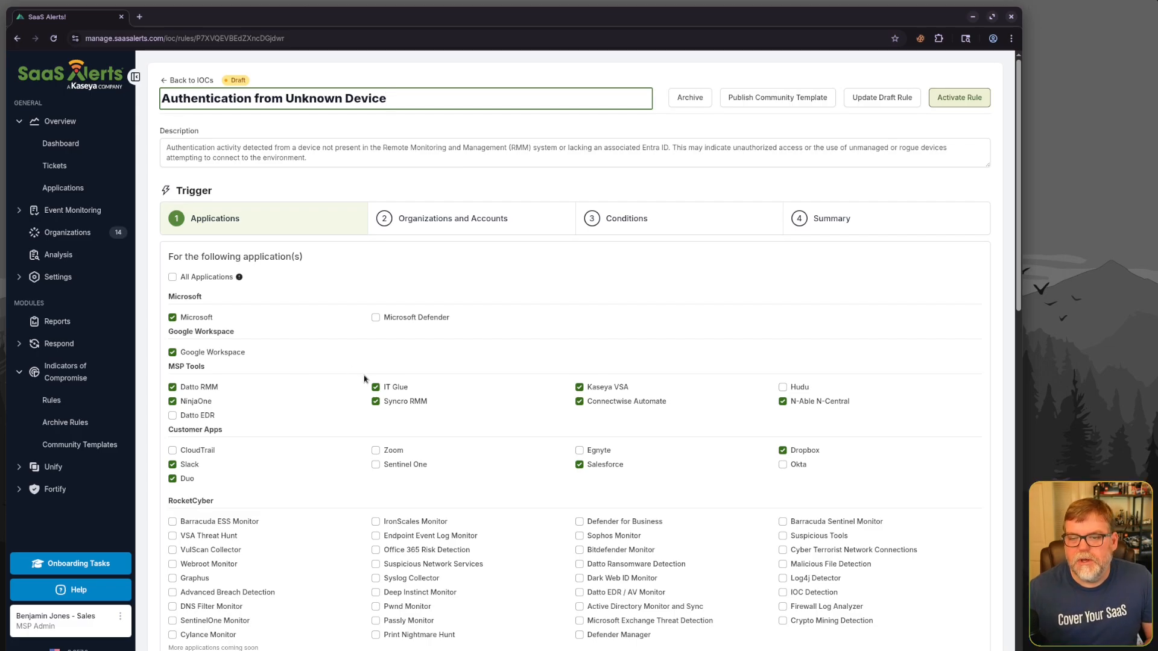
Step: Clear the rule's preselected applications and apply it to Microsoft only
{"action": "left_click", "coordinate": [173, 277]}
{"action": "left_click", "coordinate": [172, 278]}
{"action": "left_click", "coordinate": [173, 318]}
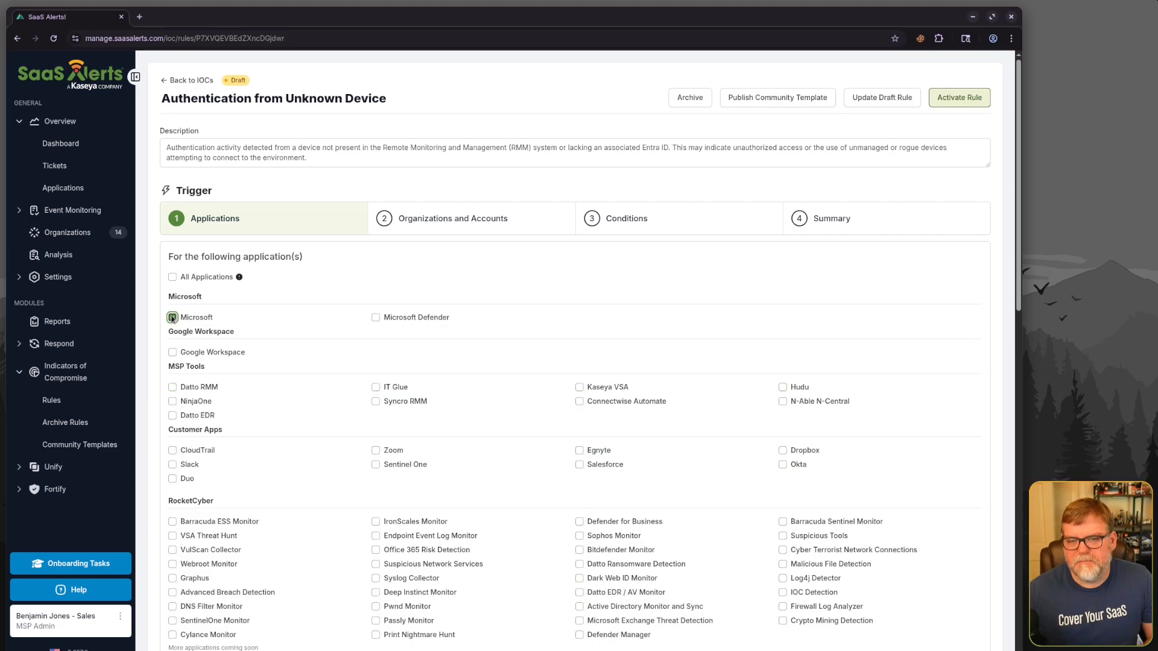
{"action": "scroll", "coordinate": [519, 437], "scroll_direction": "down", "scroll_amount": 2}
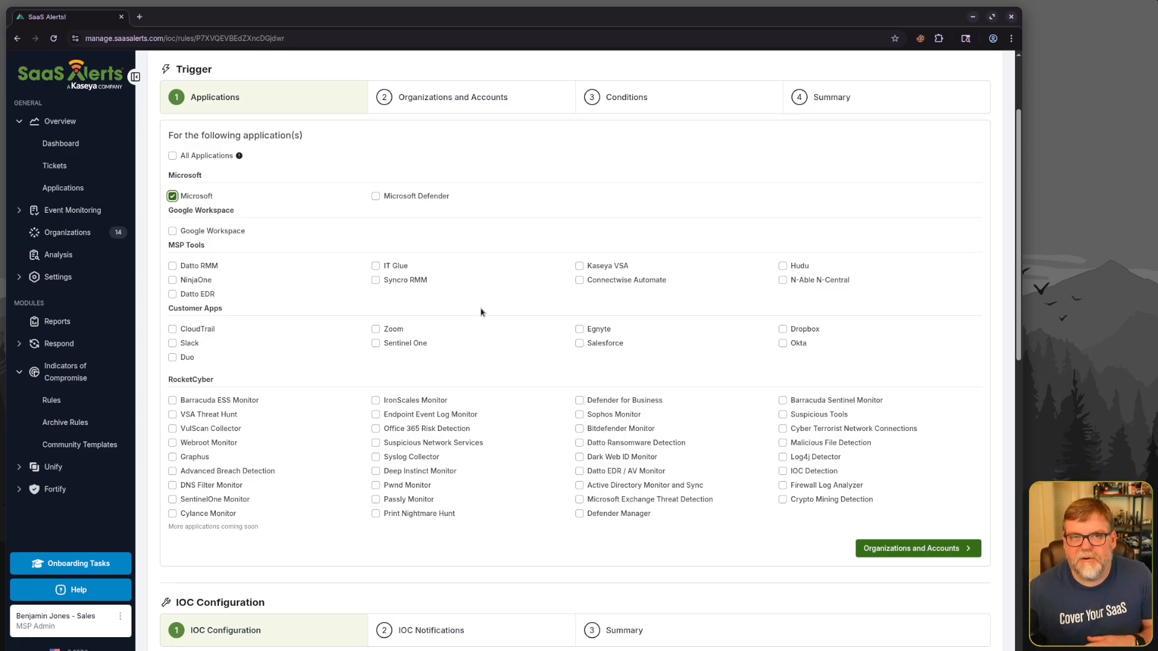
{"action": "scroll", "coordinate": [483, 317], "scroll_direction": "up", "scroll_amount": 2}
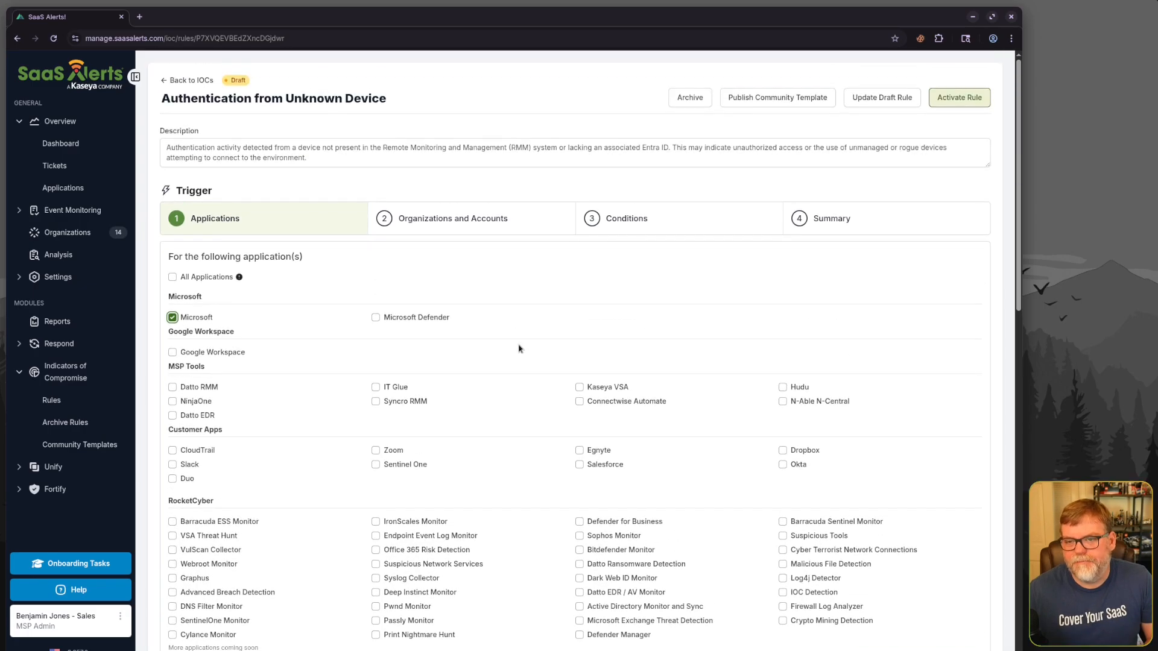
Step: Set the rule to trigger for all organizations and all accounts
{"action": "left_click", "coordinate": [429, 228]}
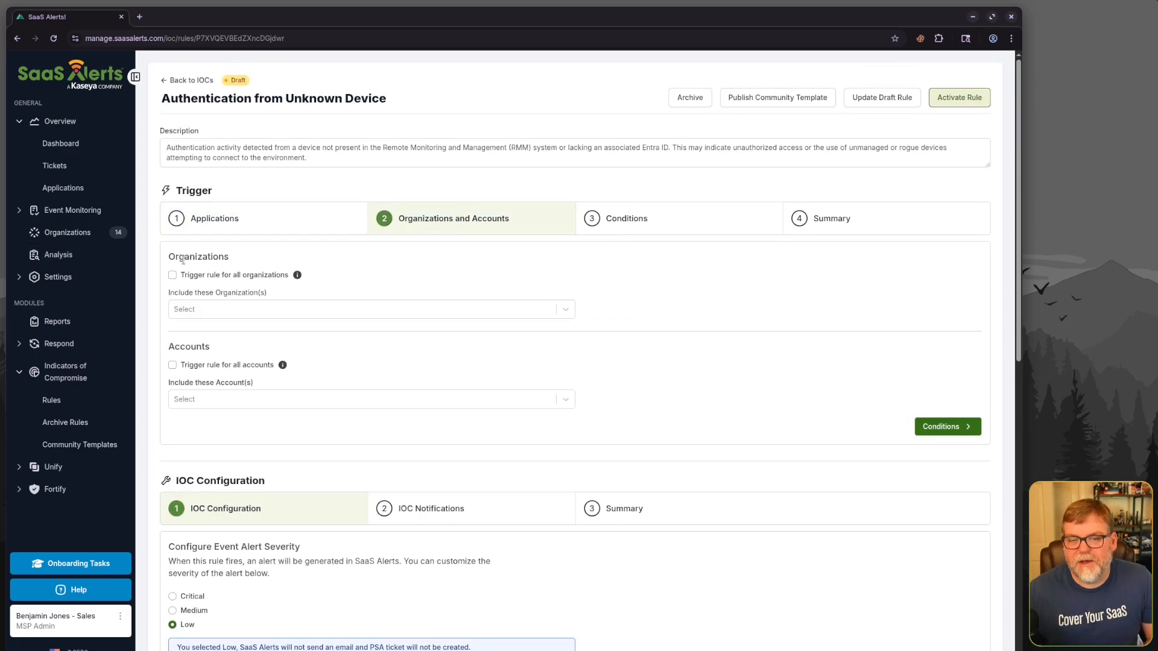
{"action": "left_click", "coordinate": [173, 275]}
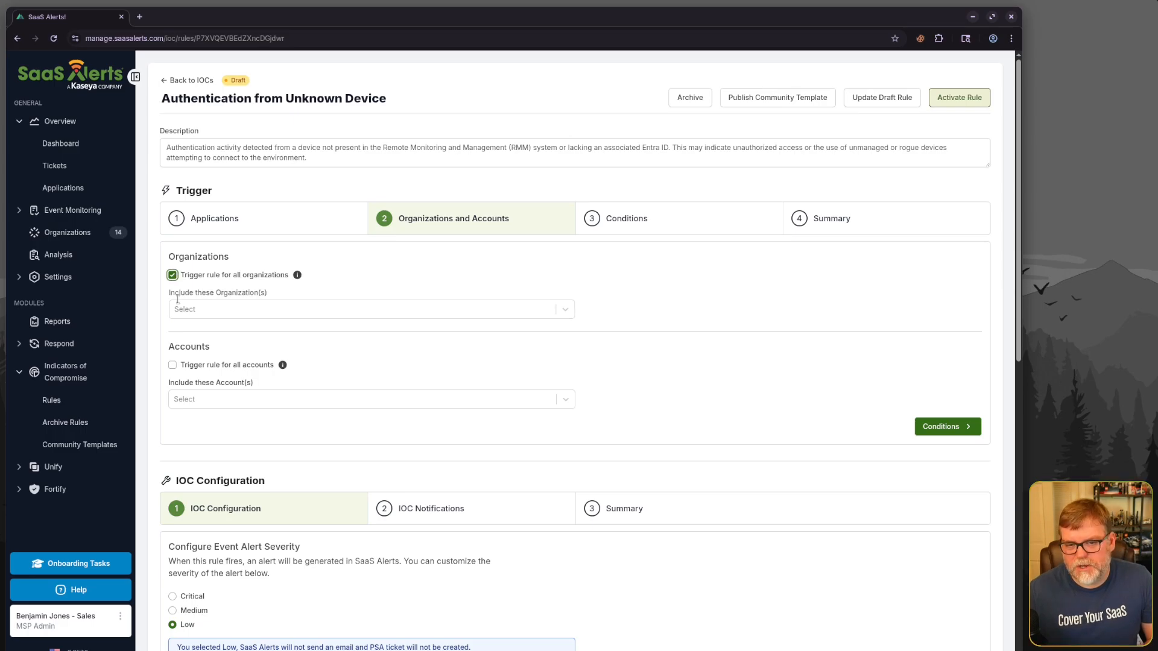
{"action": "left_click", "coordinate": [173, 365]}
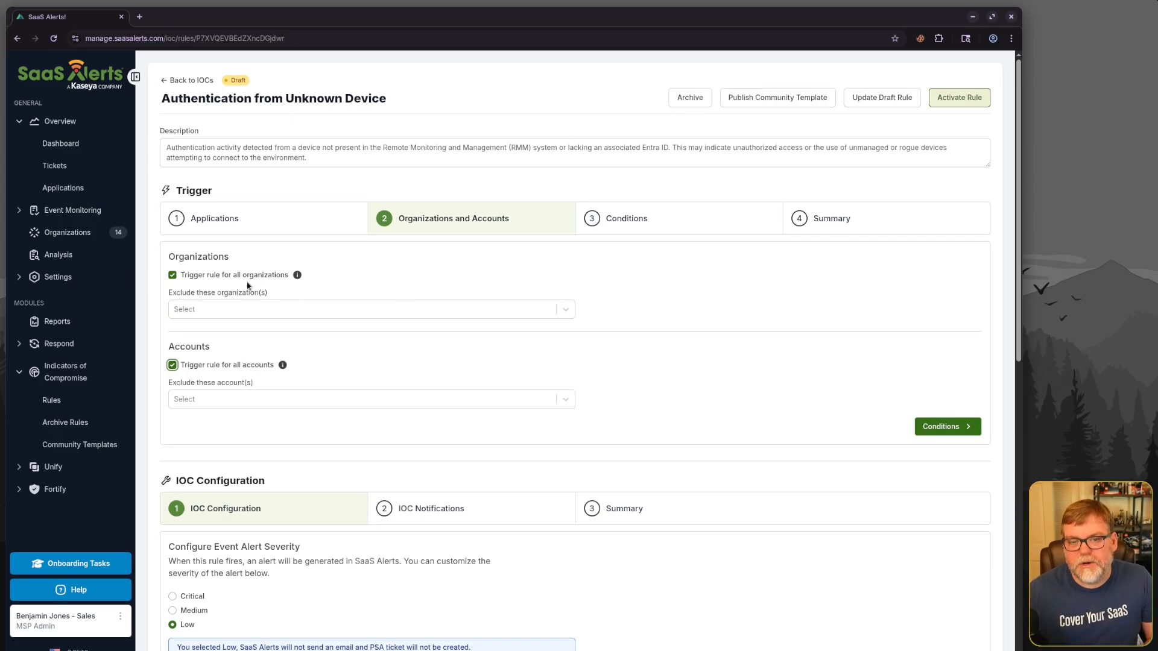
Step: Compare the organization exclusion and inclusion lists by temporarily turning off the trigger for all organizations
{"action": "left_click", "coordinate": [234, 313]}
{"action": "left_click", "coordinate": [752, 328]}
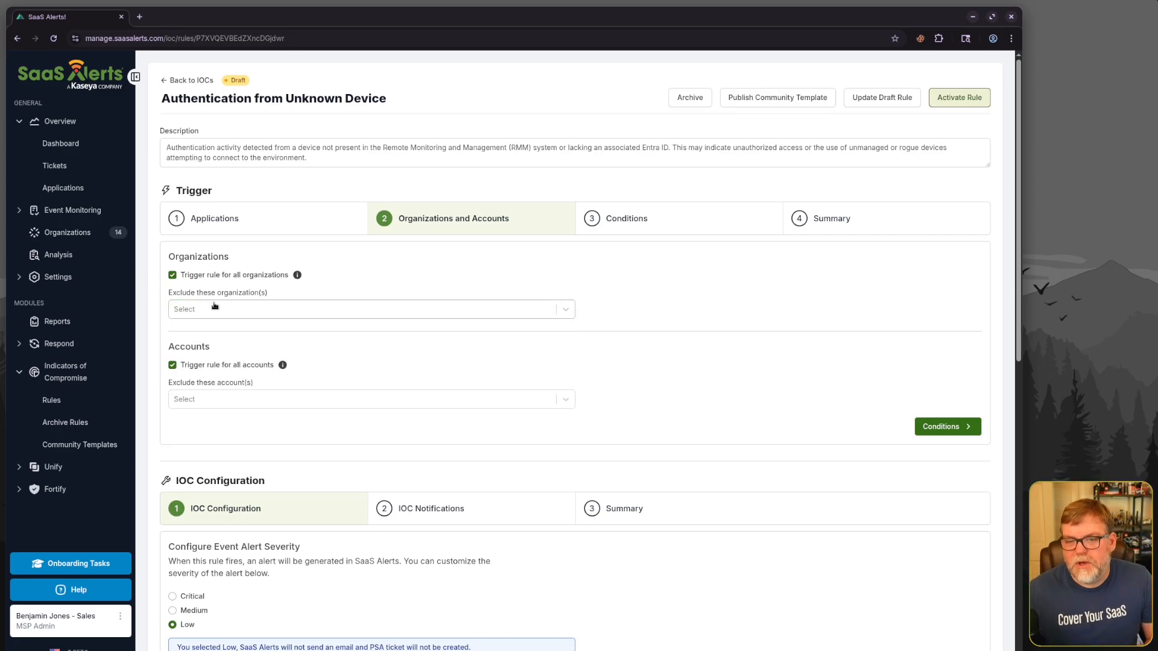
{"action": "left_click", "coordinate": [173, 275]}
{"action": "left_click", "coordinate": [211, 310]}
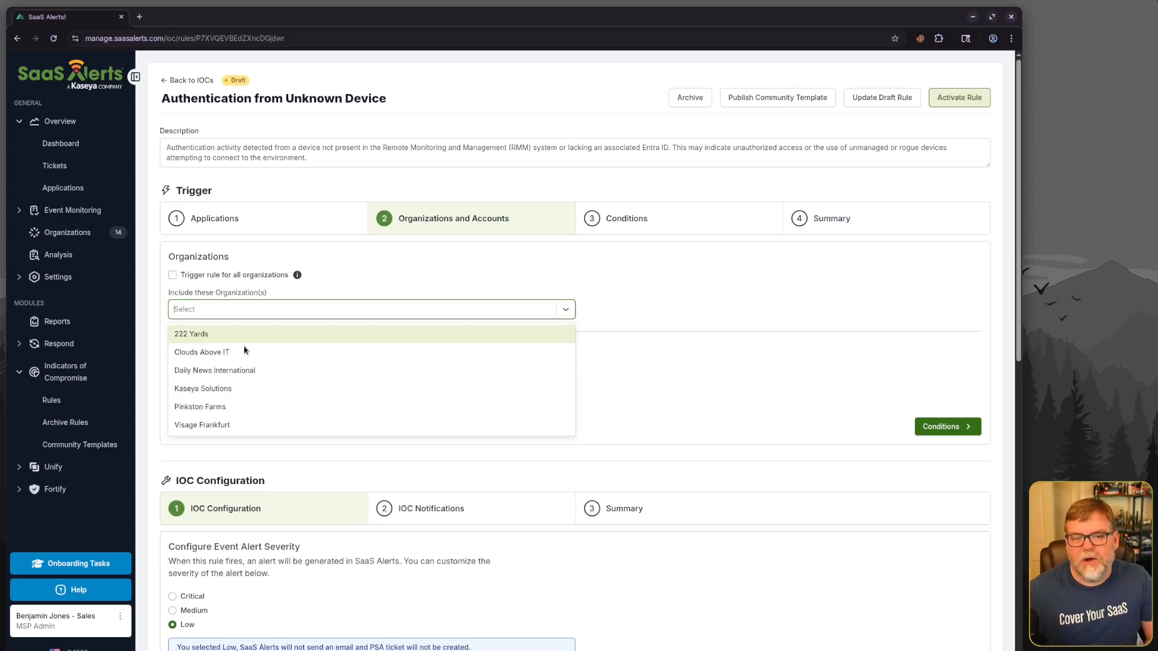
{"action": "left_click", "coordinate": [173, 275]}
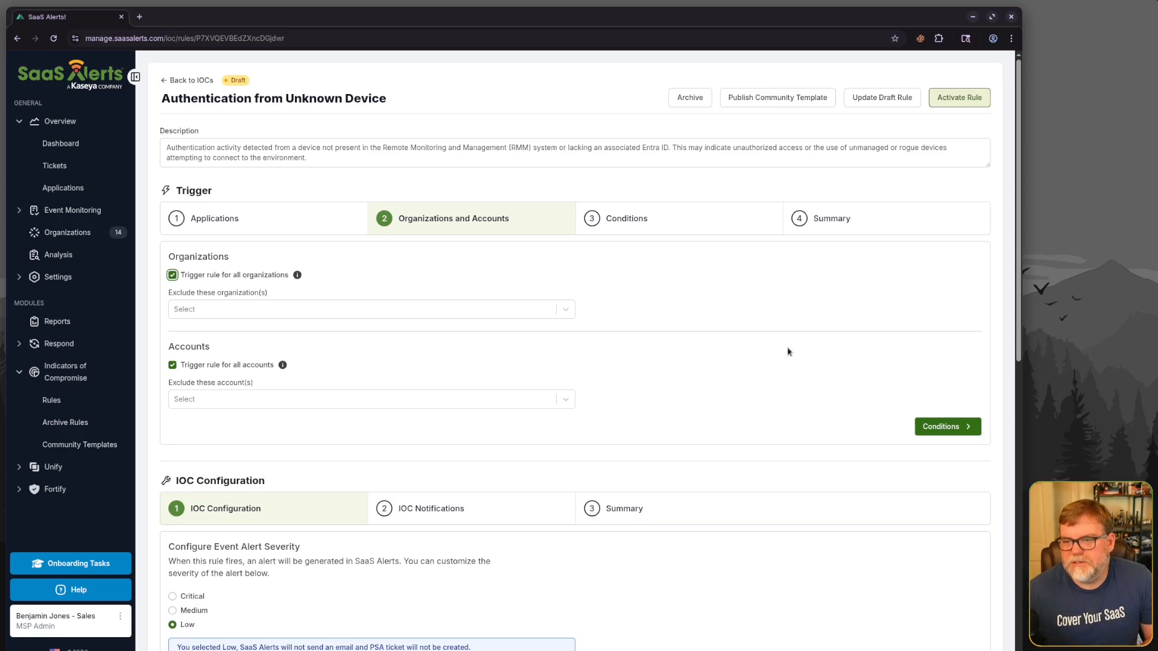
Step: Examine the rule's trigger conditions and search the available events for "ioc", leaving the selected events as they are
{"action": "left_click", "coordinate": [609, 224]}
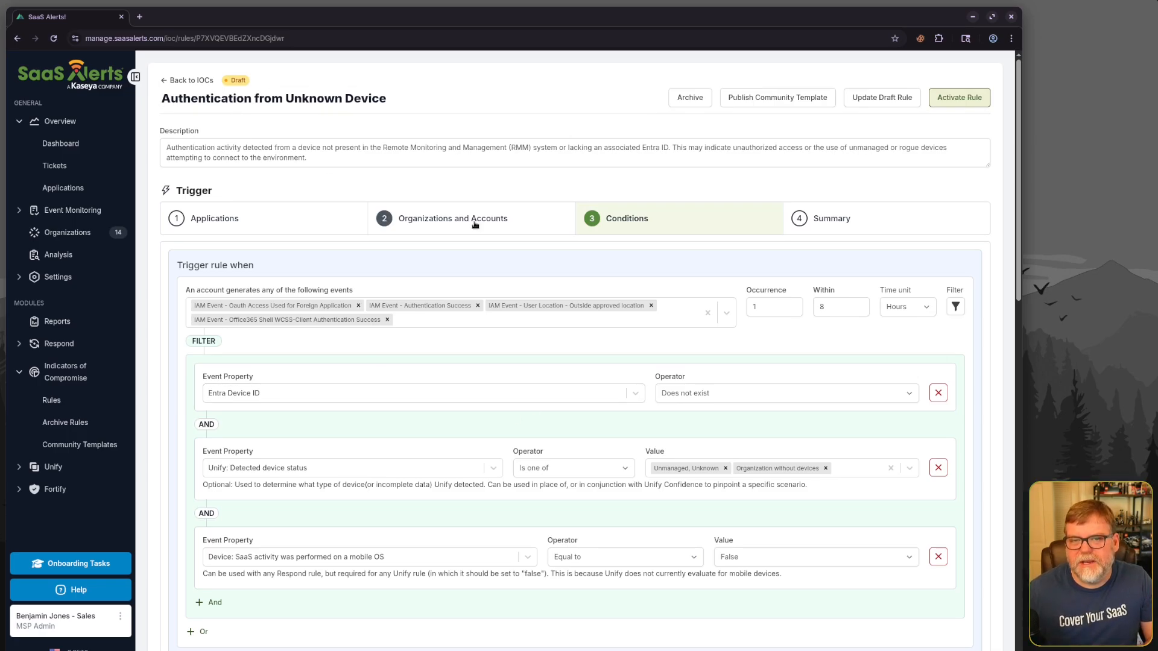
{"action": "scroll", "coordinate": [400, 376], "scroll_direction": "down", "scroll_amount": 1}
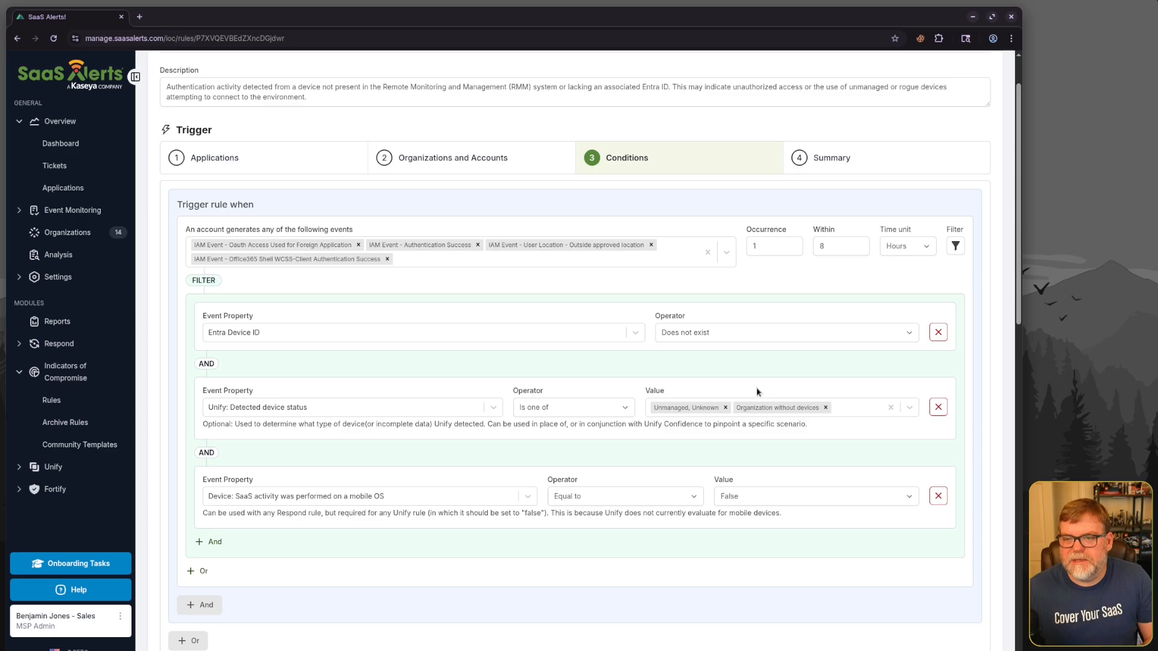
{"action": "left_click", "coordinate": [492, 263]}
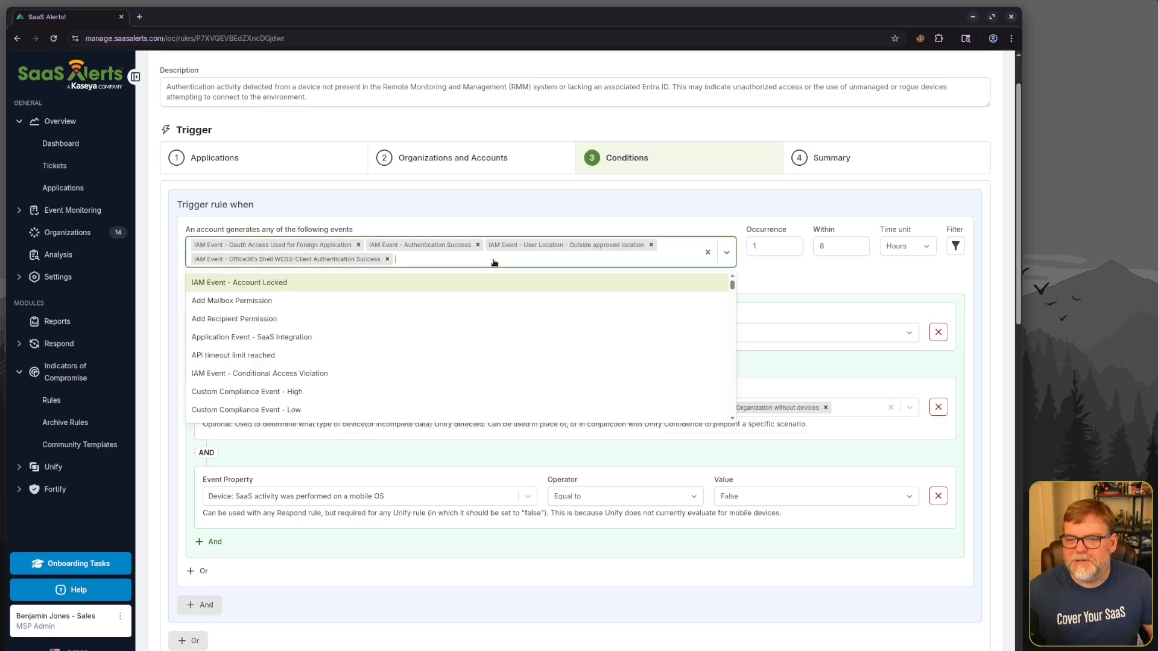
{"action": "type", "text": "ioc"}
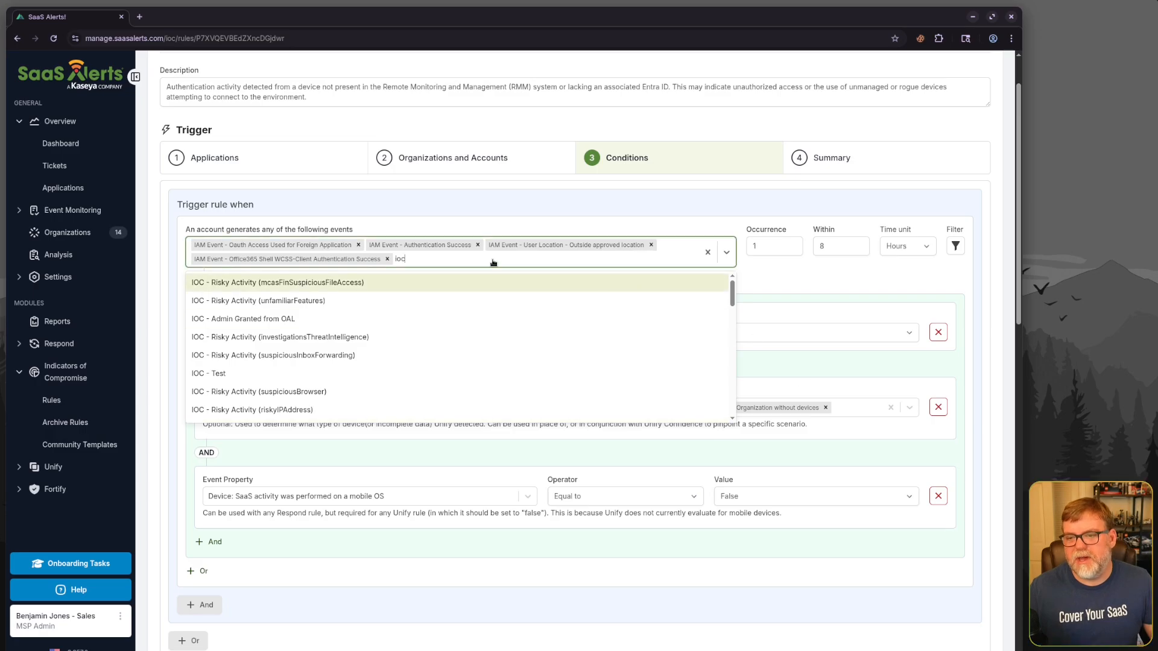
{"action": "key", "text": "BackSpace"}
{"action": "key", "text": "BackSpace"}
{"action": "key", "text": "BackSpace"}
{"action": "left_click", "coordinate": [841, 286]}
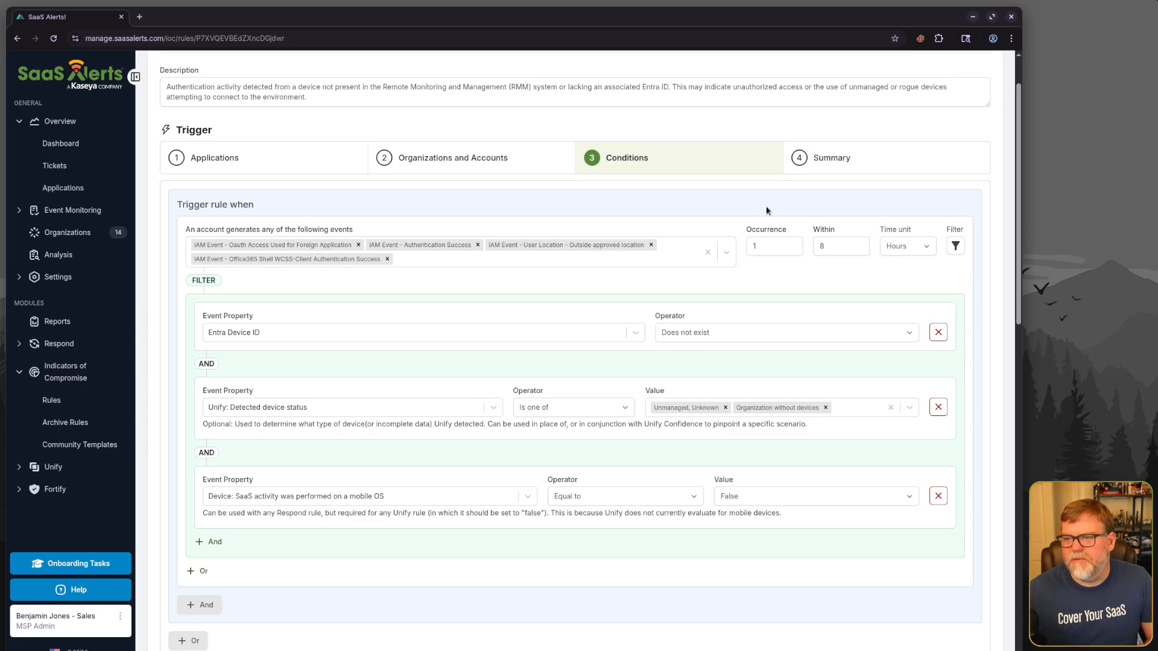
Step: Review the trigger summary, followed by the IOC configuration's alert severity, assignment and event fields
{"action": "left_click", "coordinate": [800, 158]}
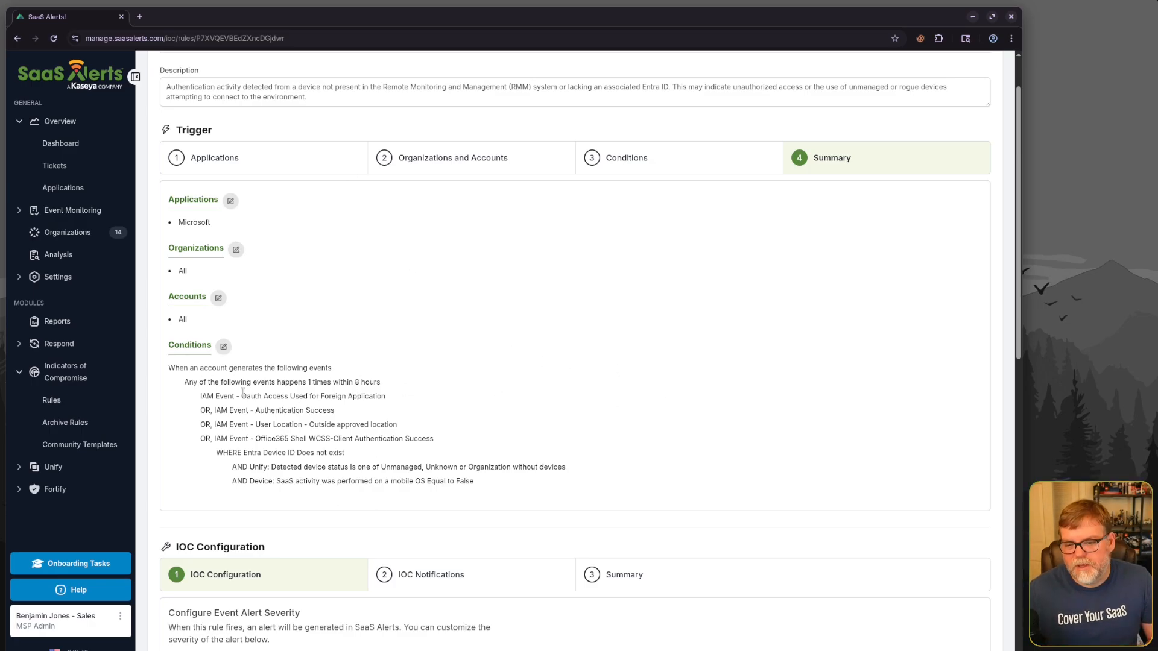
{"action": "scroll", "coordinate": [504, 440], "scroll_direction": "down", "scroll_amount": 5}
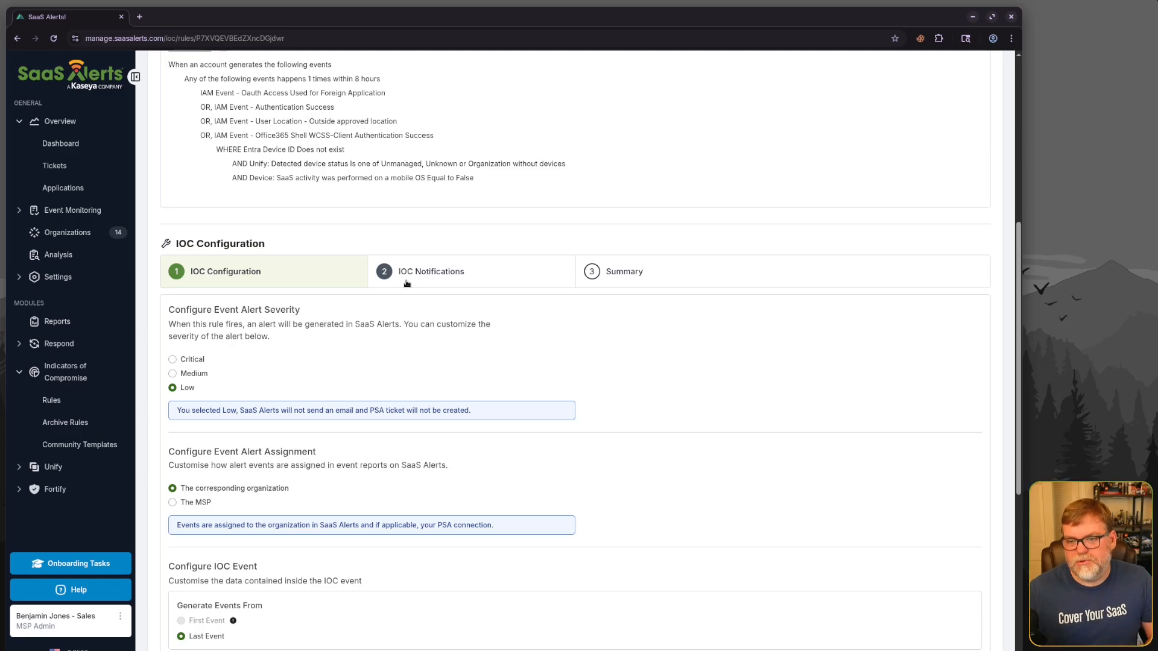
{"action": "scroll", "coordinate": [287, 579], "scroll_direction": "down", "scroll_amount": 1}
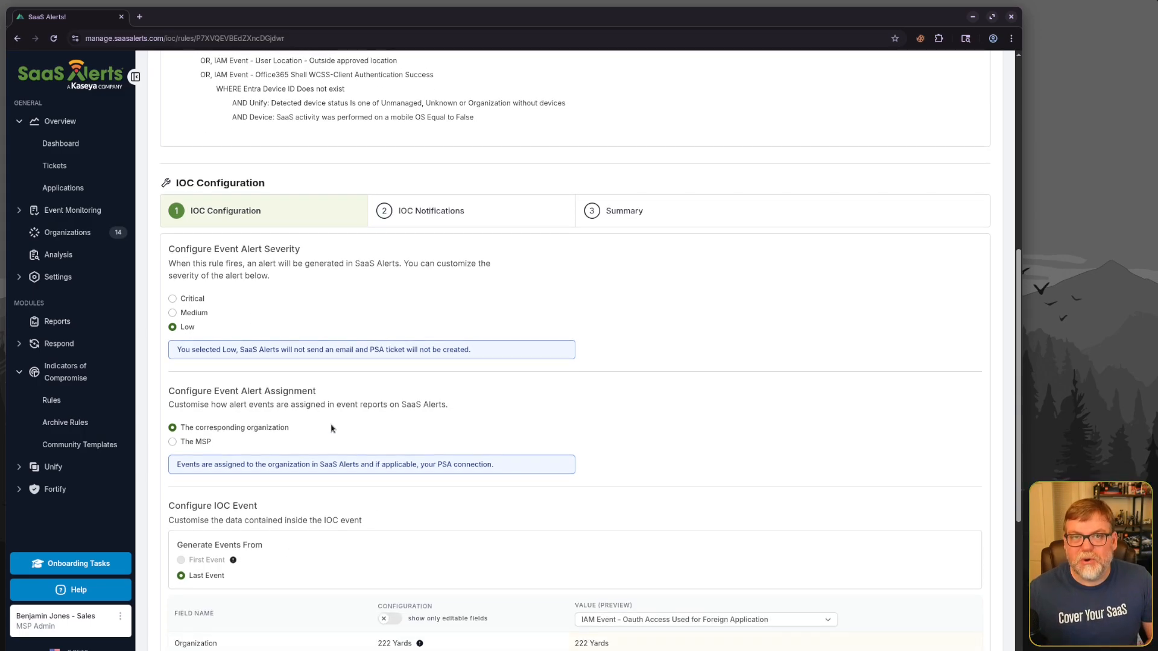
{"action": "scroll", "coordinate": [331, 428], "scroll_direction": "down", "scroll_amount": 4}
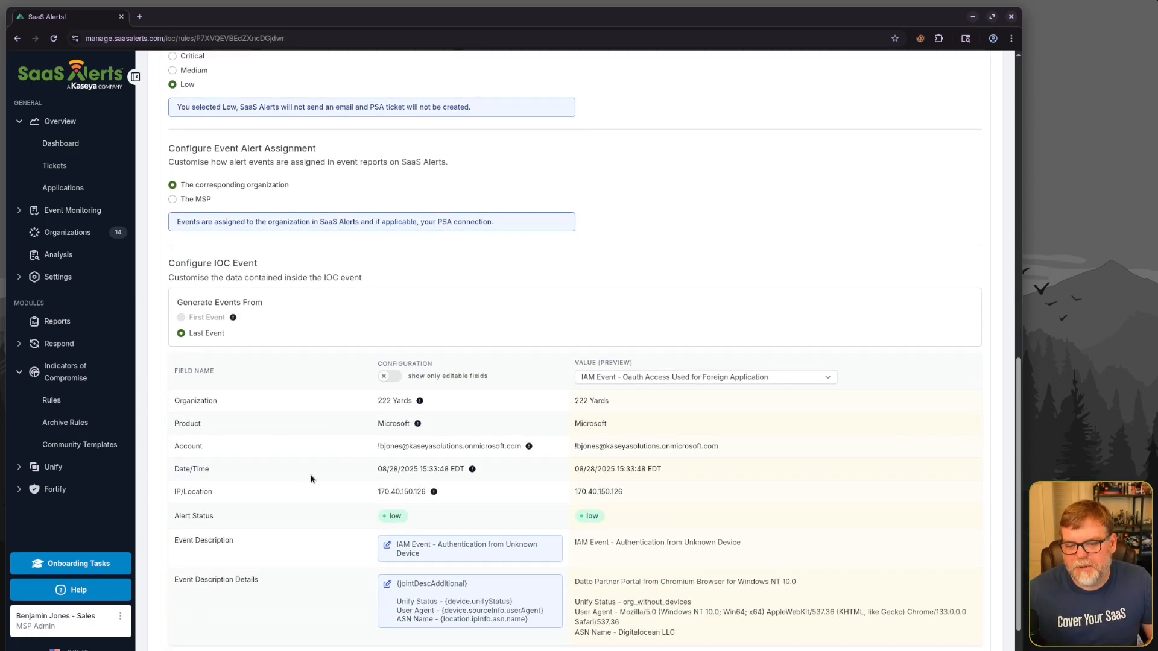
Step: Insert the {device.sourceInfo.os} shortcode at the end of the IOC event's Event Description text
{"action": "scroll", "coordinate": [309, 479], "scroll_direction": "down", "scroll_amount": 1}
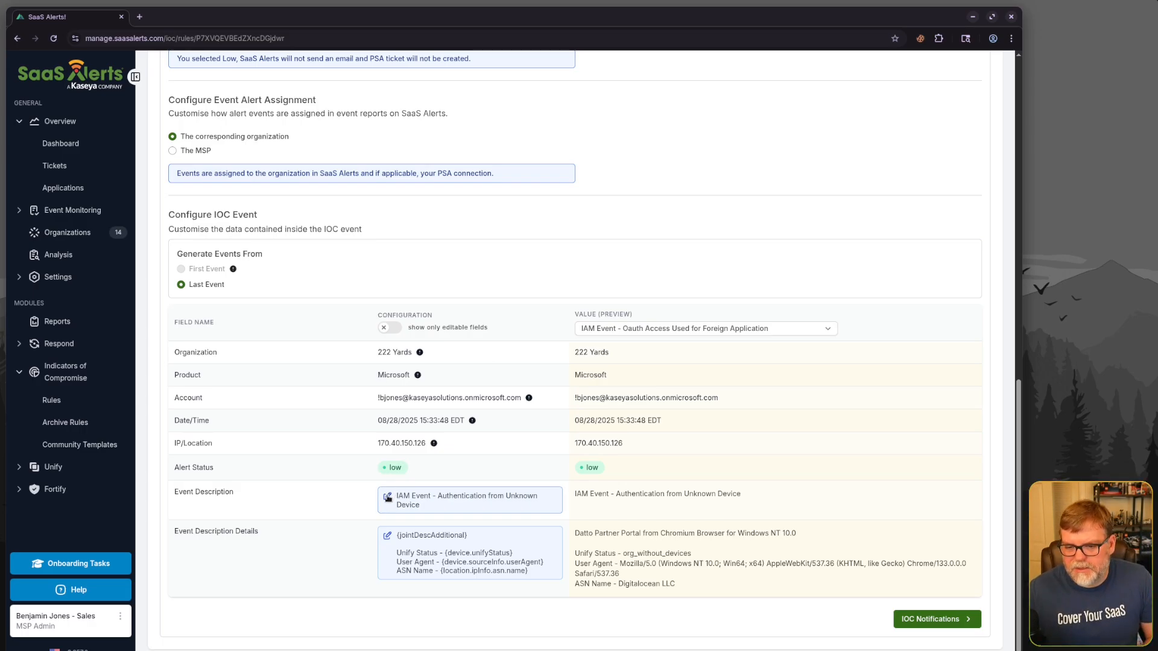
{"action": "left_click", "coordinate": [388, 498]}
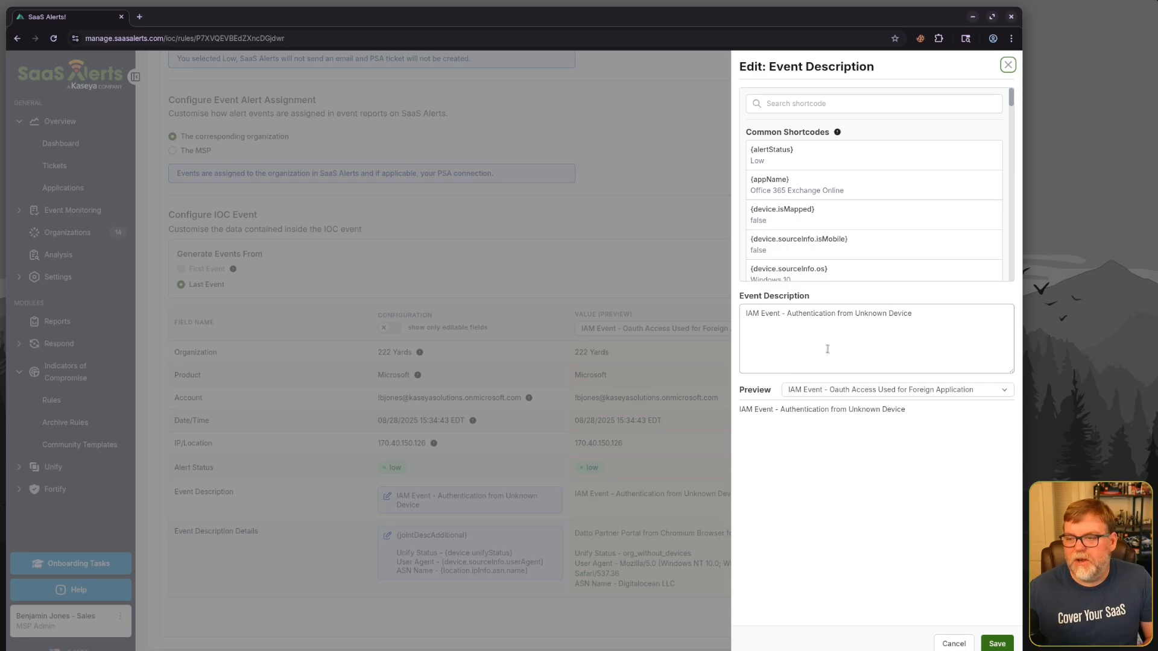
{"action": "left_click", "coordinate": [784, 331]}
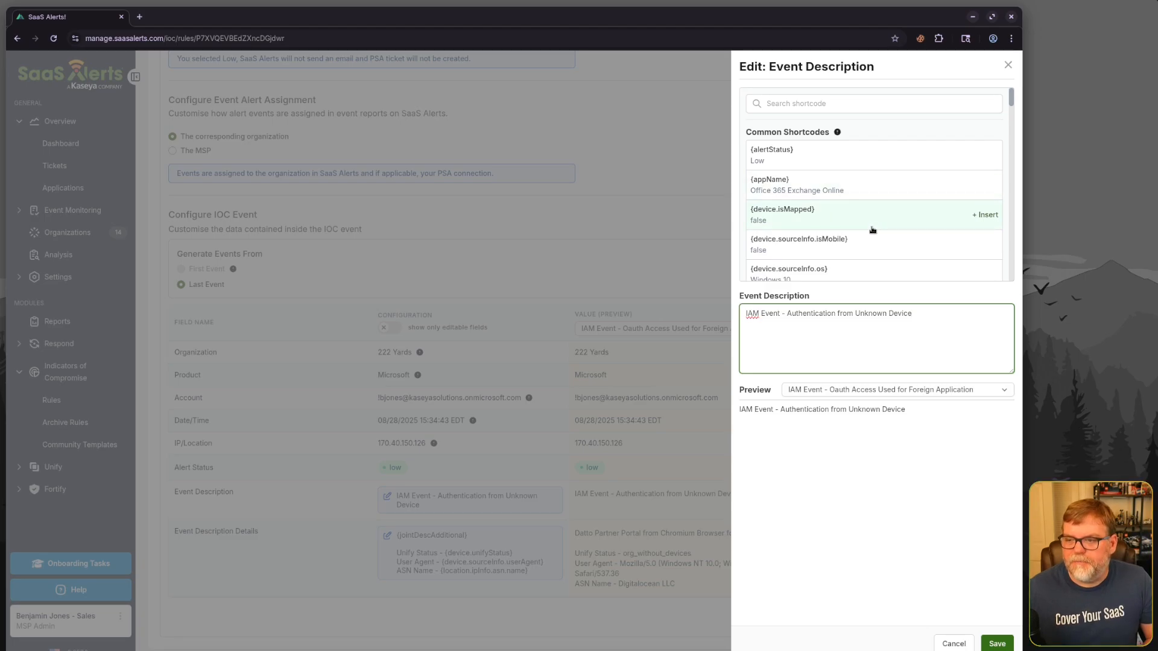
{"action": "scroll", "coordinate": [850, 229], "scroll_direction": "down", "scroll_amount": 1}
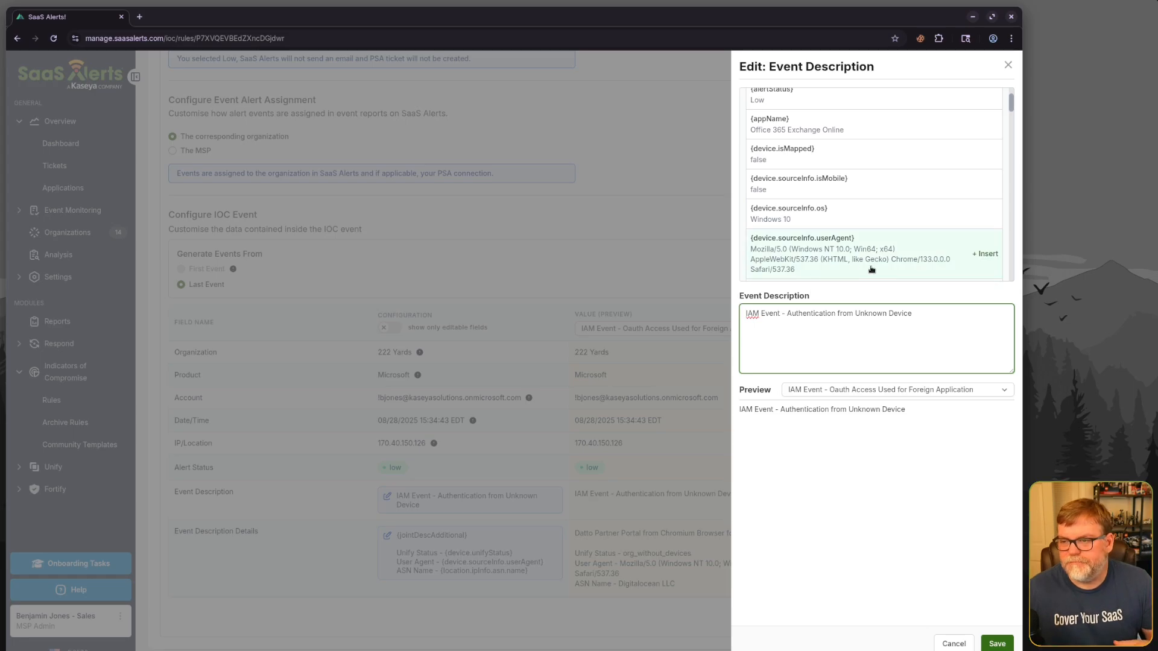
{"action": "left_click", "coordinate": [936, 315]}
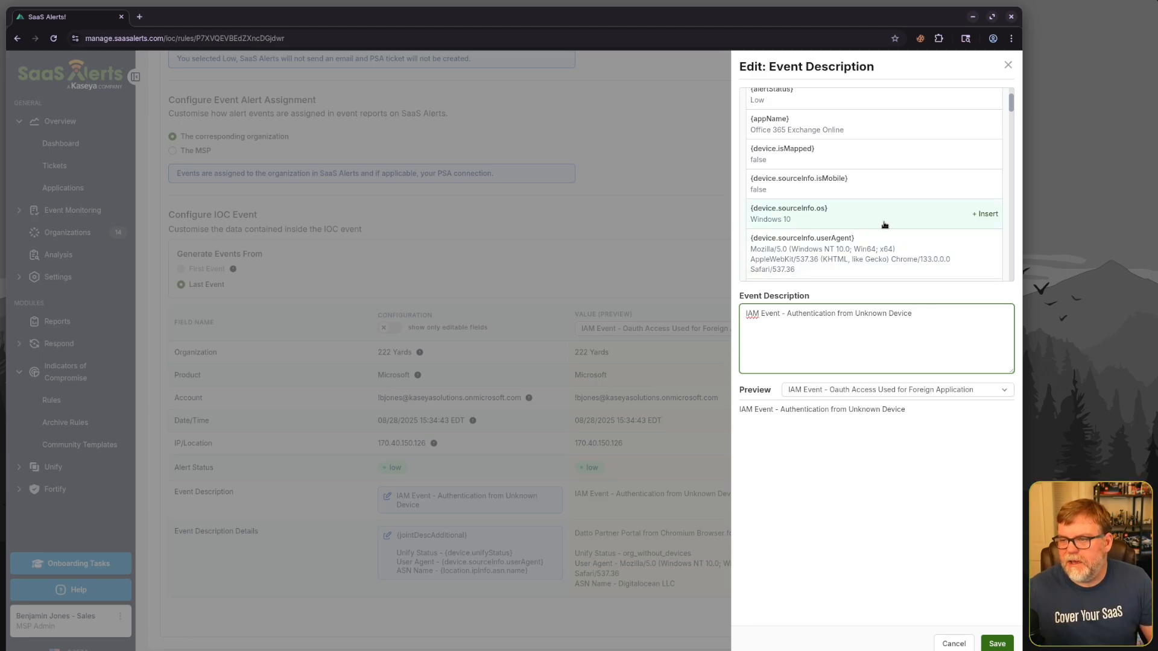
{"action": "left_click", "coordinate": [985, 214]}
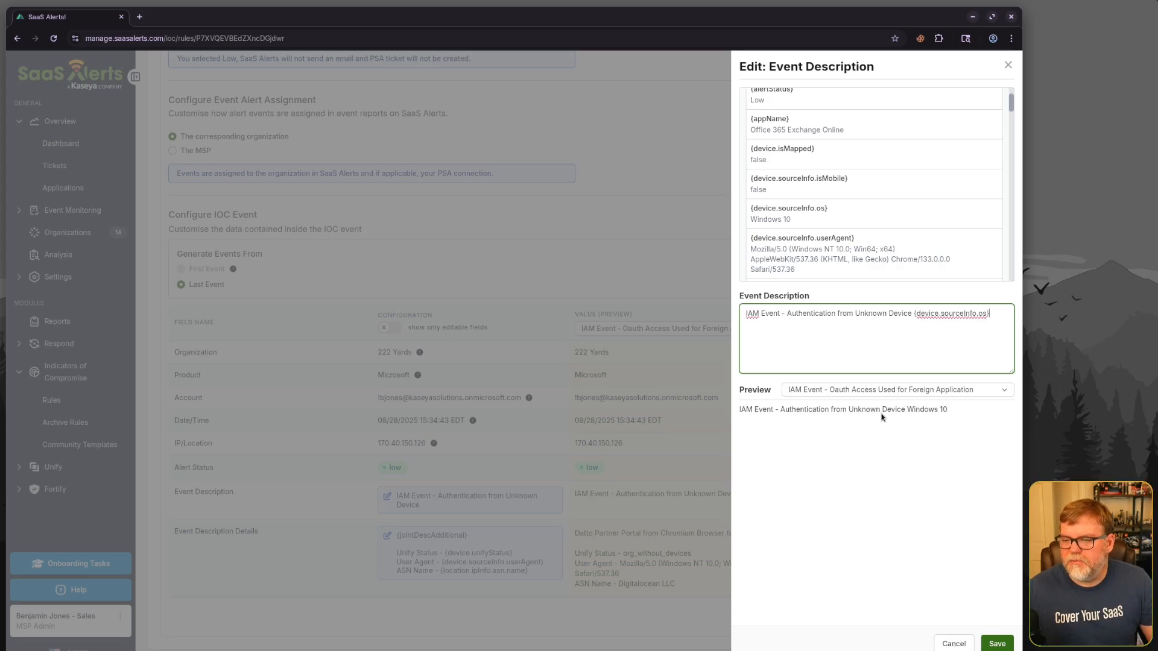
Step: Add a hyphen before {device.sourceInfo.os} in the Event Description, preview it with IAM Event - Authentication Success, and save the description
{"action": "left_click", "coordinate": [912, 314]}
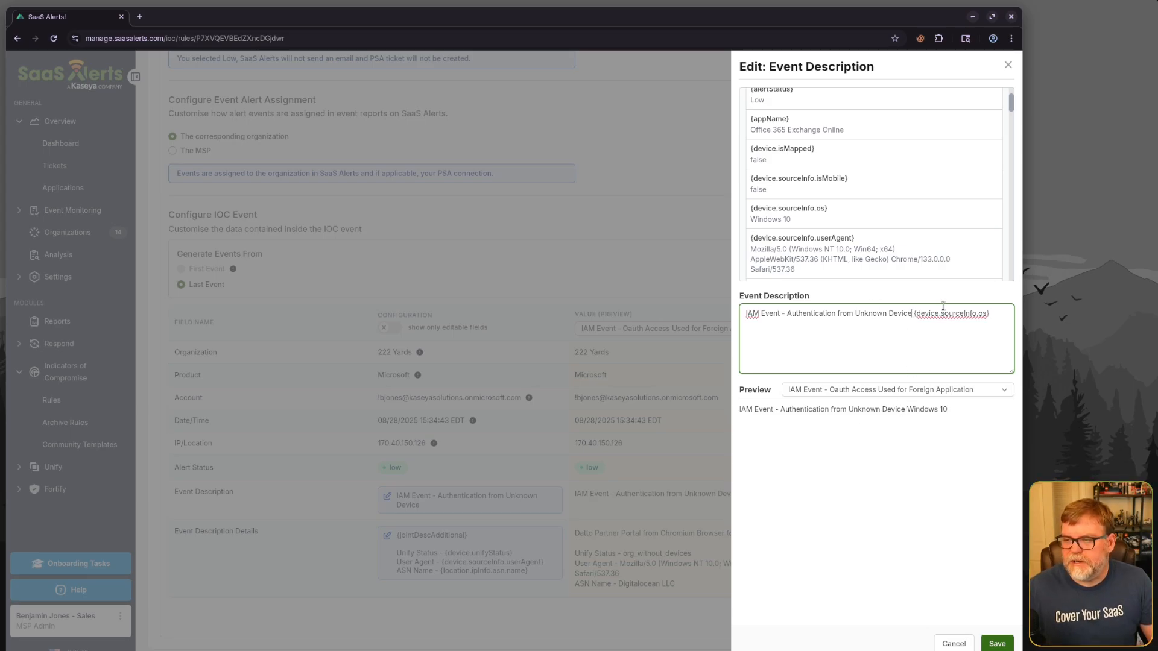
{"action": "type", "text": "-"}
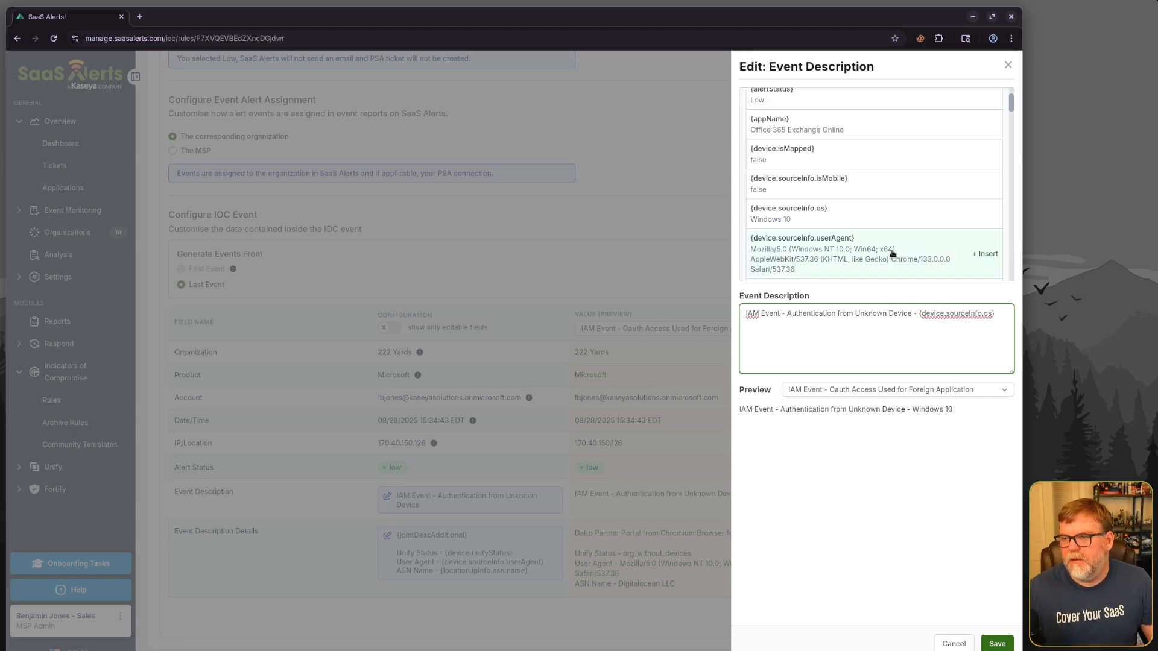
{"action": "scroll", "coordinate": [889, 251], "scroll_direction": "down", "scroll_amount": 5}
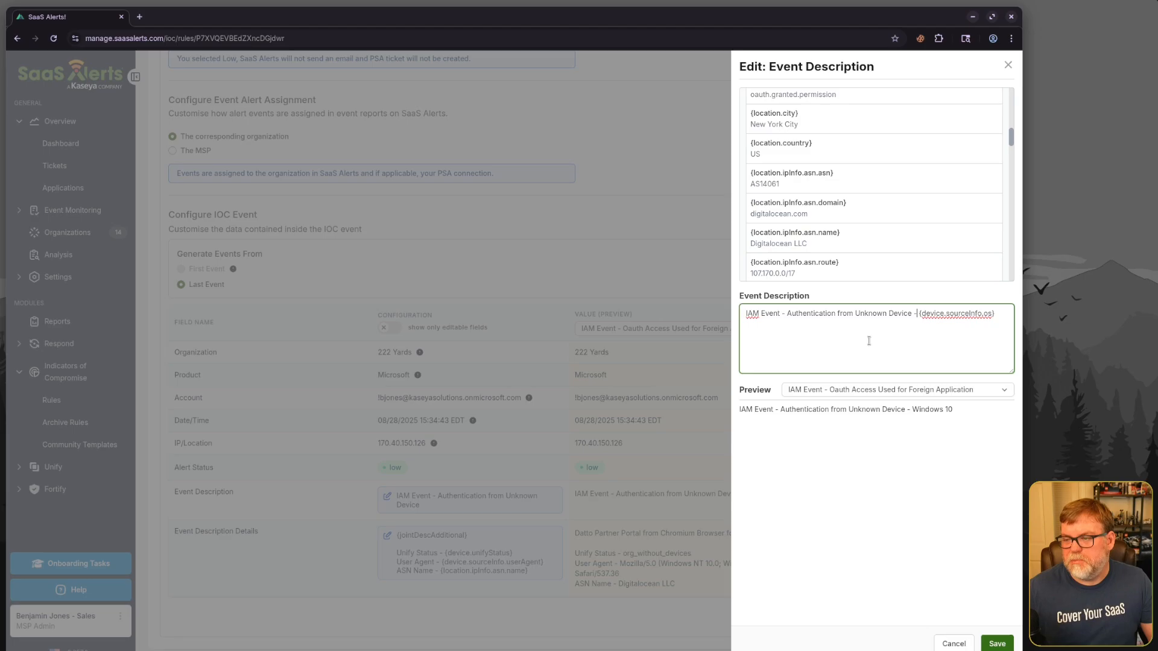
{"action": "left_click", "coordinate": [892, 392]}
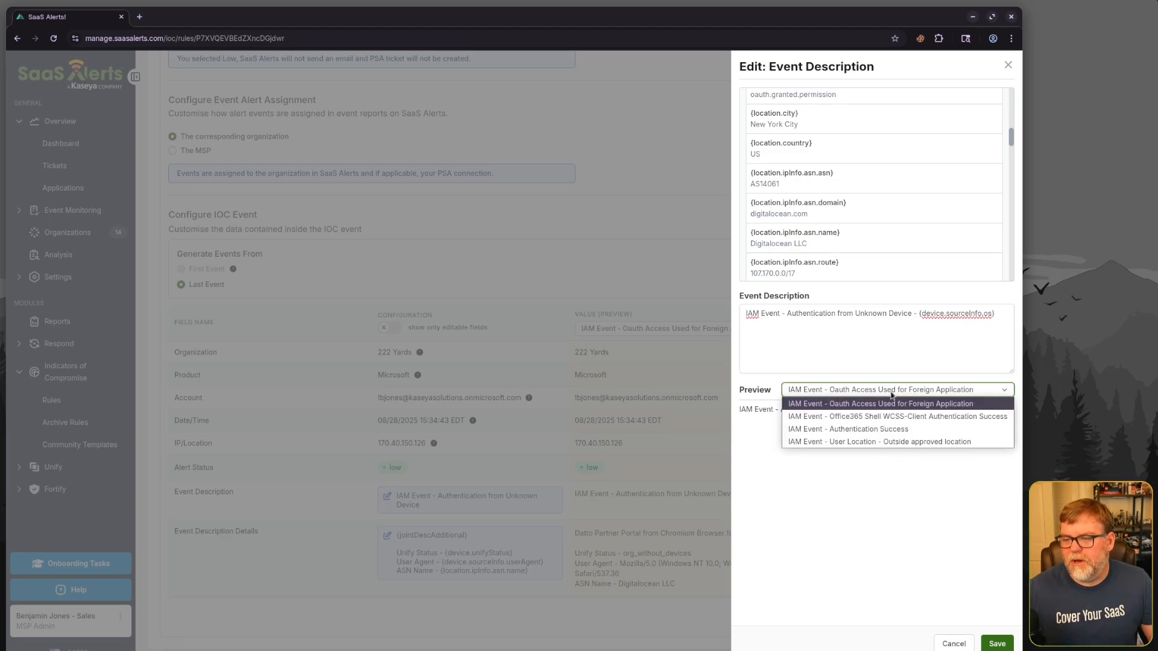
{"action": "left_click", "coordinate": [829, 430]}
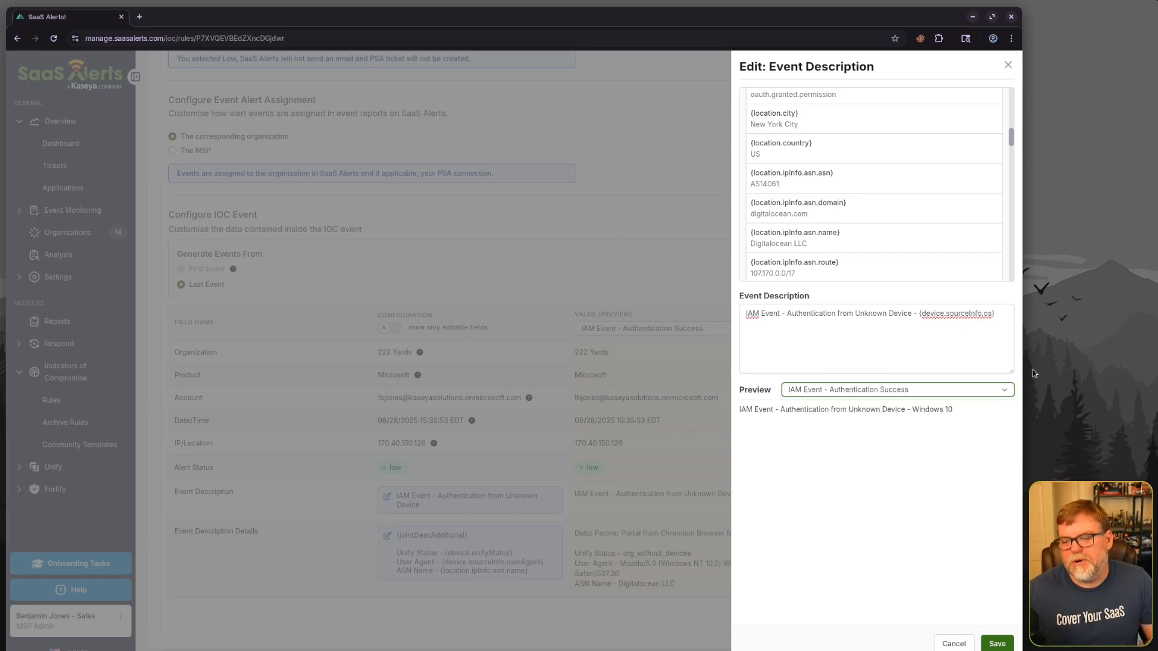
{"action": "left_click", "coordinate": [997, 643]}
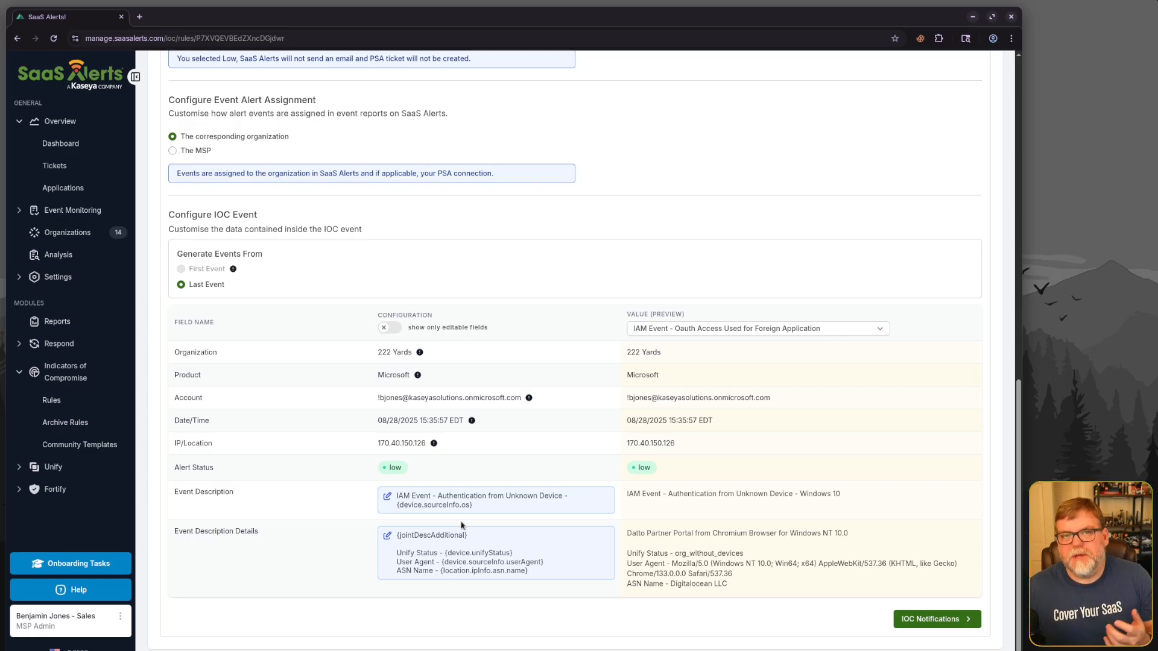
Step: Enlarge the Event Description Details text area and add the closing line "Execute runbook 1 alpha - Contact TIER 2 Support"
{"action": "left_click", "coordinate": [388, 537]}
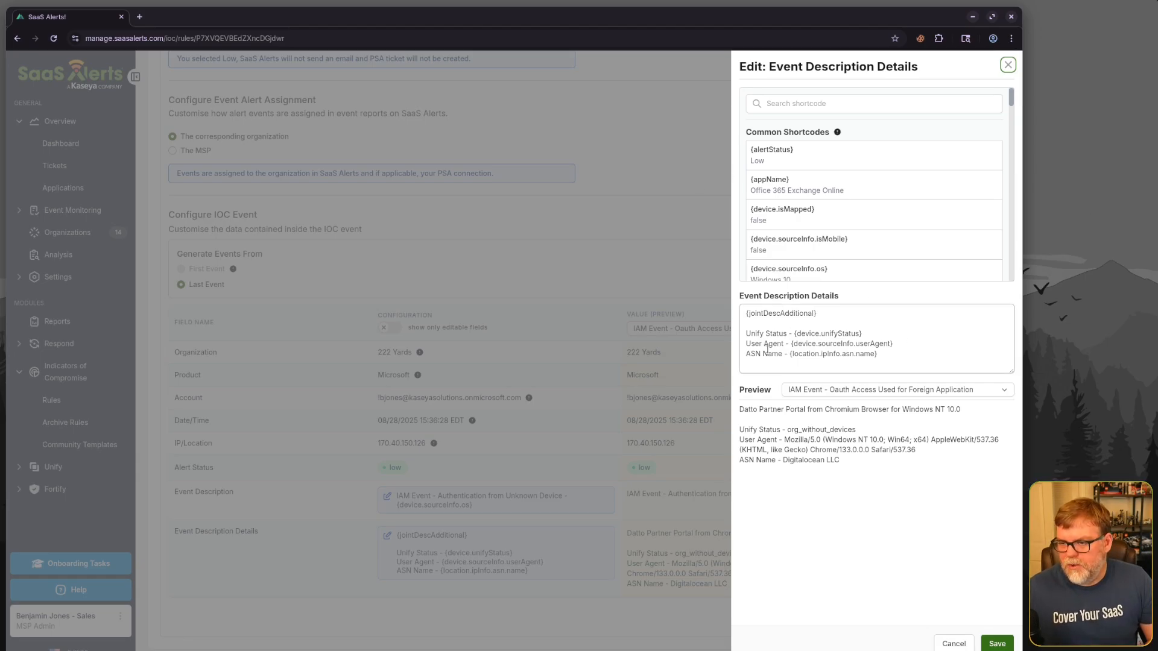
{"action": "left_click", "coordinate": [784, 324]}
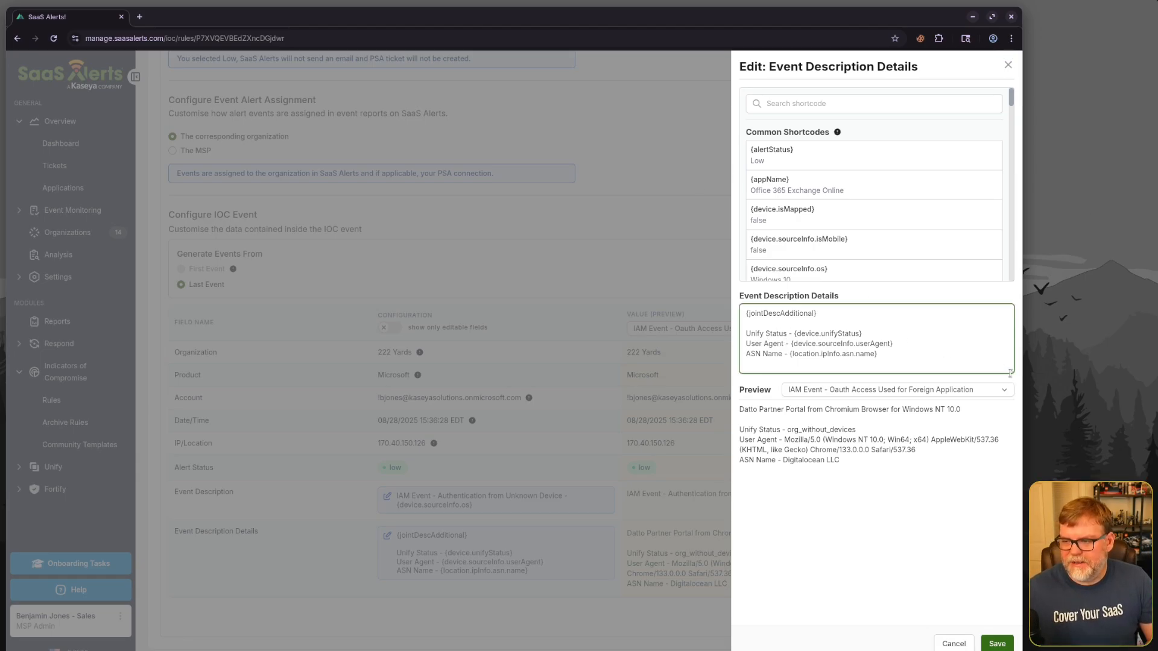
{"action": "left_click_drag", "start_coordinate": [1010, 373], "coordinate": [1012, 468]}
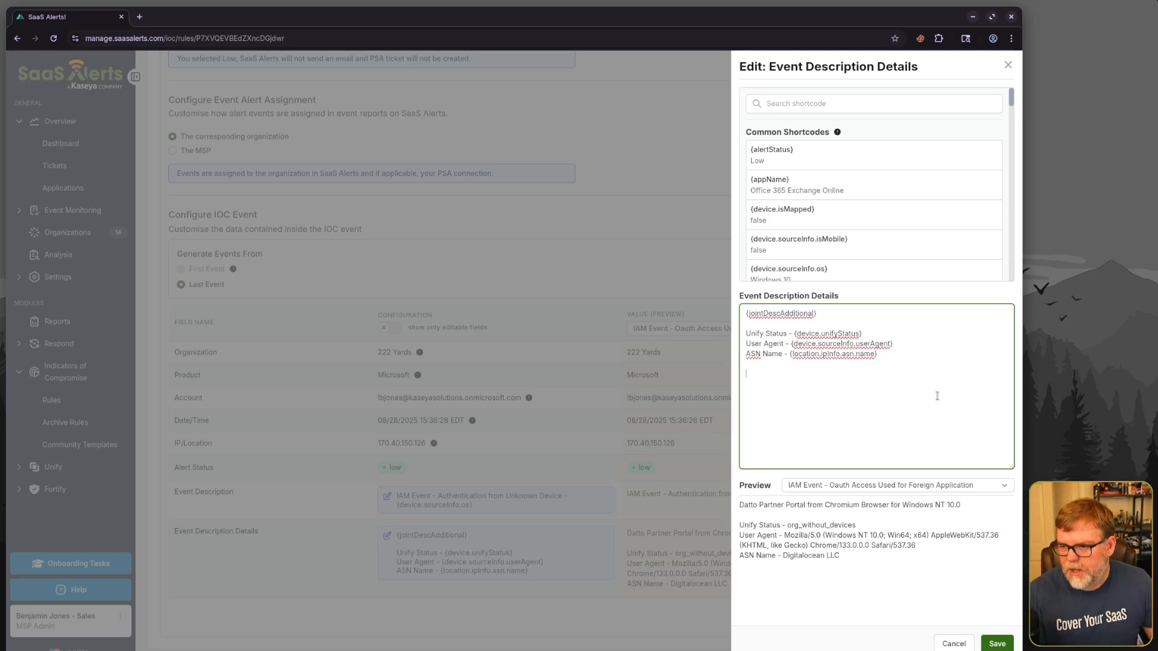
{"action": "type", "text": "Execute Ru"}
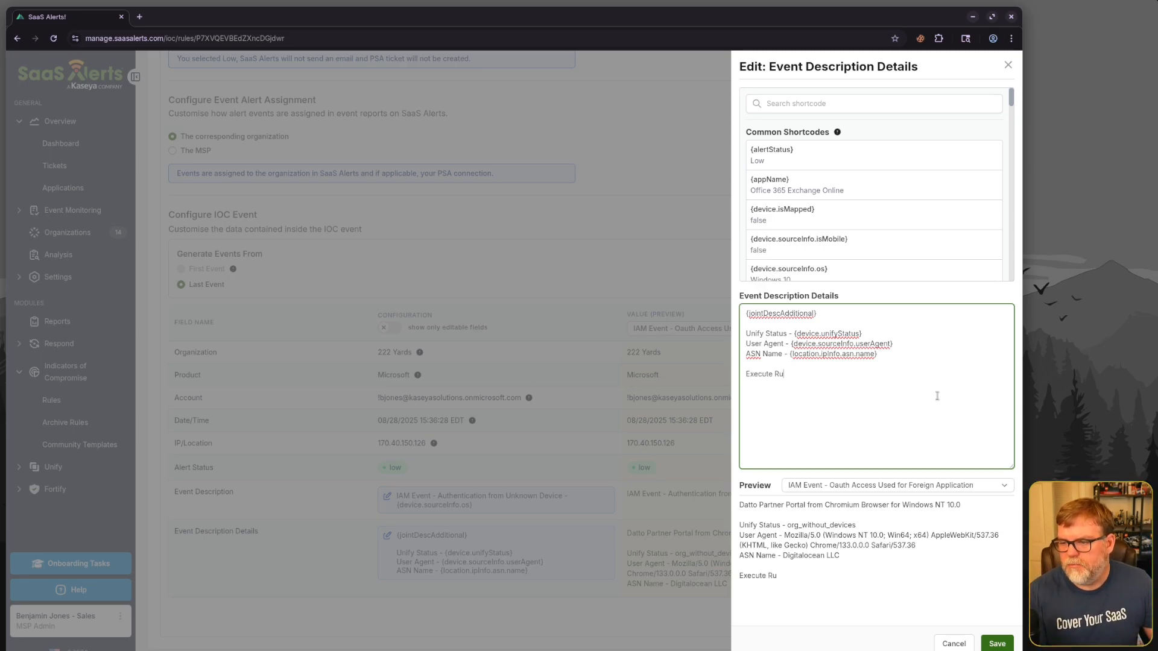
{"action": "key", "text": "BackSpace"}
{"action": "key", "text": "BackSpace"}
{"action": "type", "text": "runbook 1"}
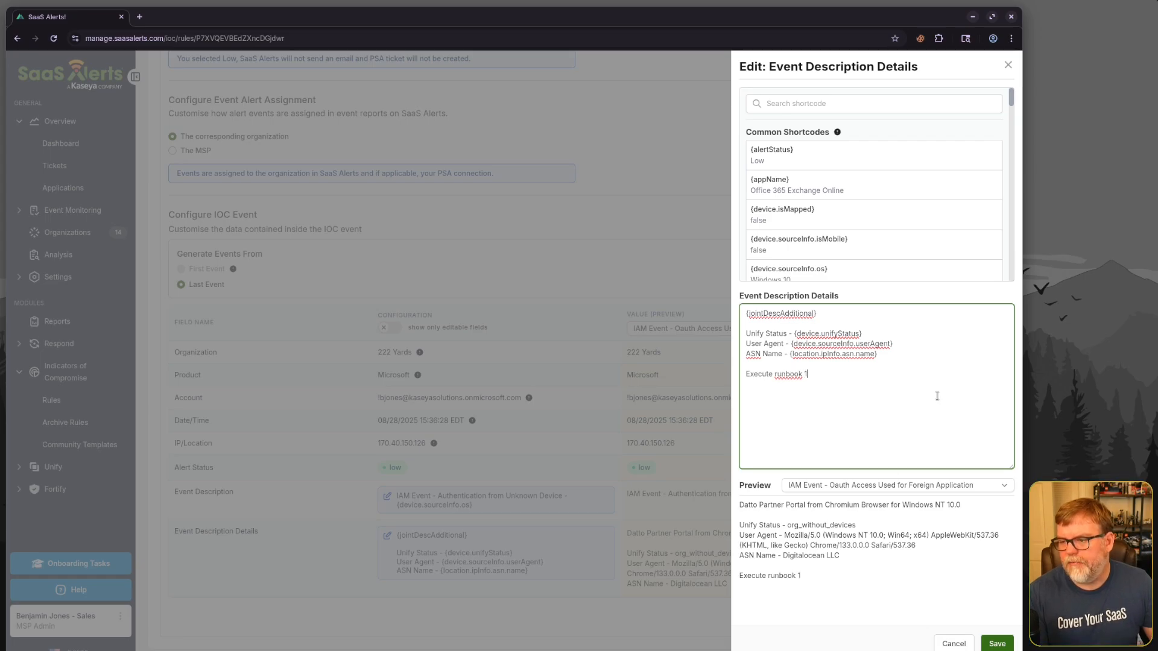
{"action": "type", "text": " alpha"}
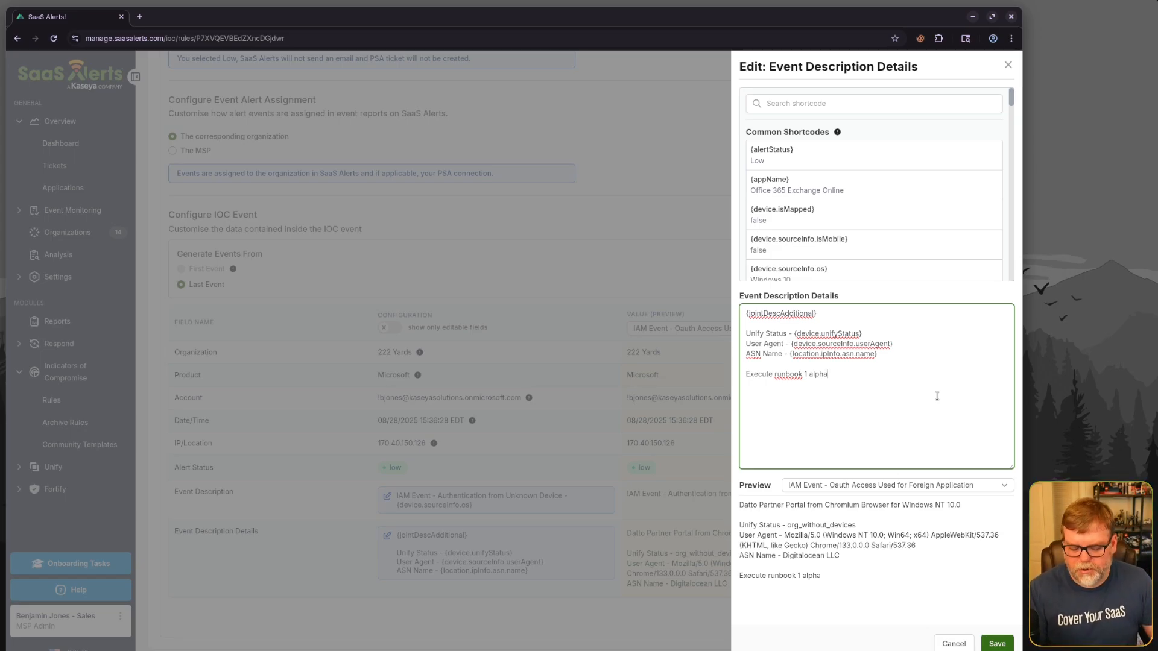
{"action": "type", "text": " - Contact"}
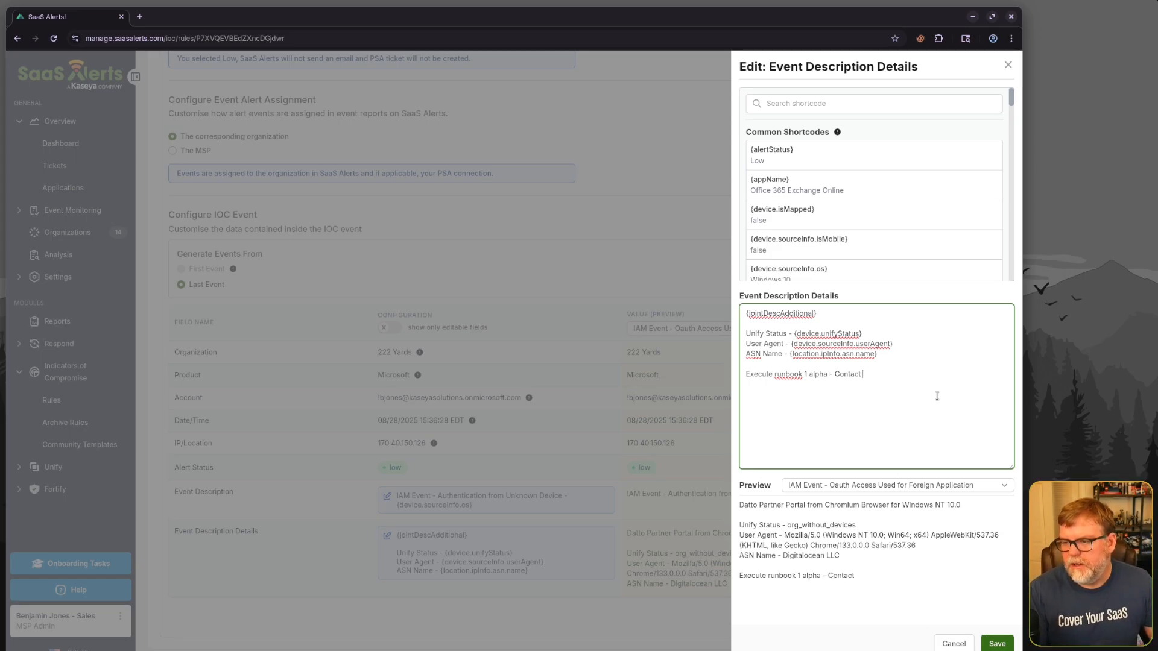
{"action": "type", "text": " TI"}
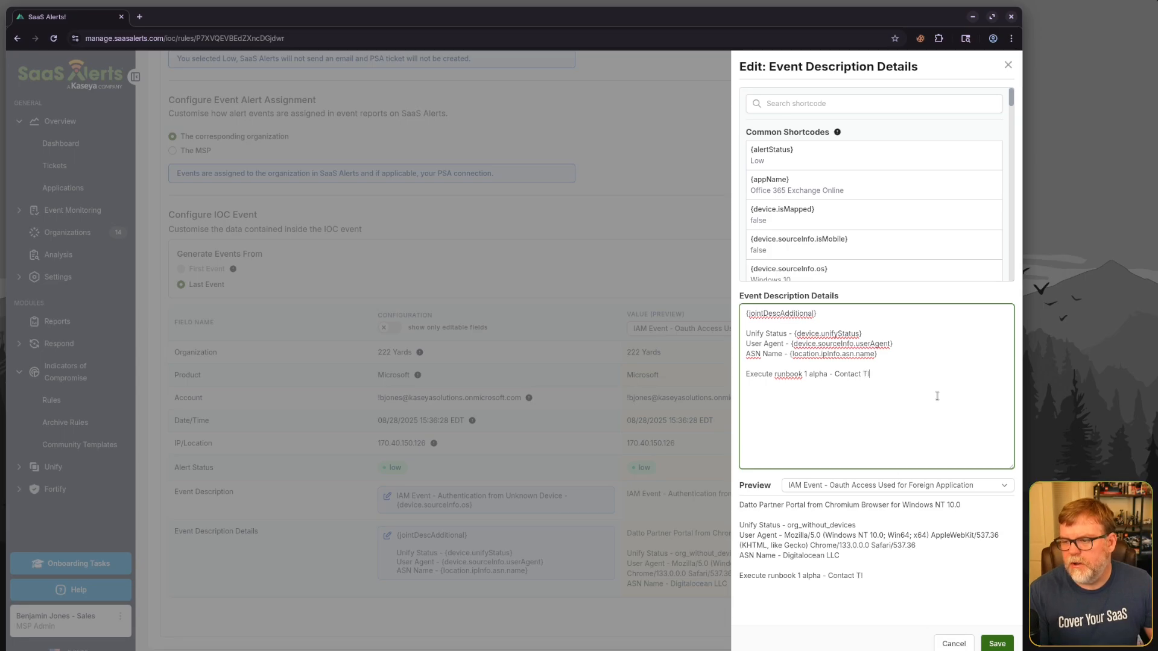
{"action": "type", "text": "ER 2 Support"}
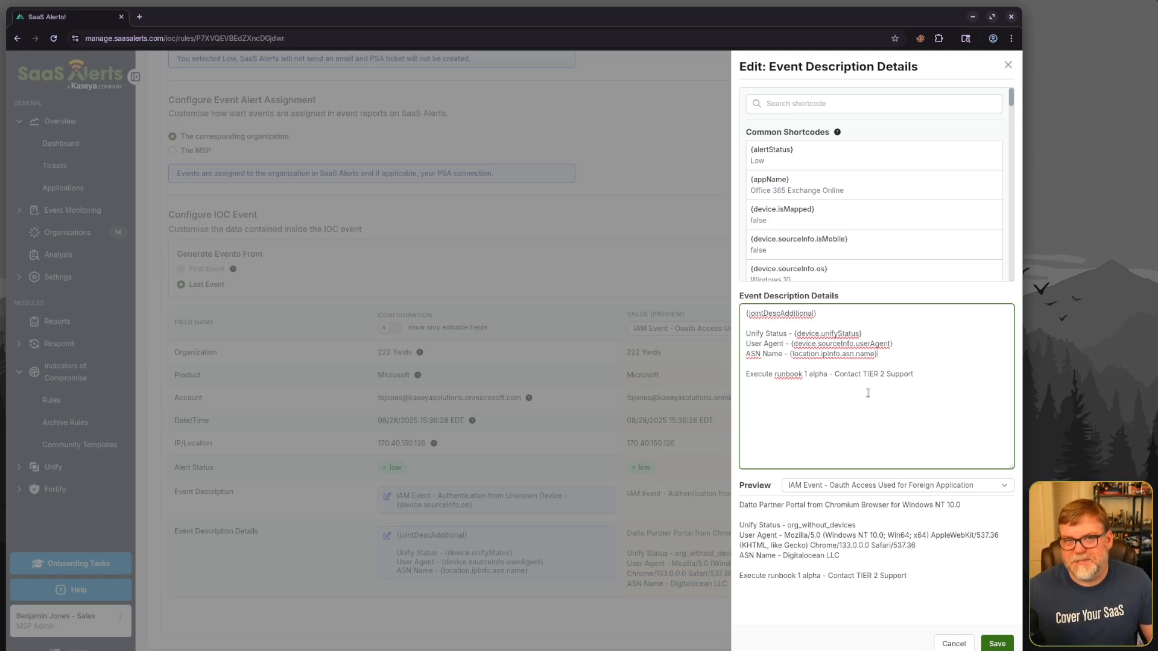
Step: Add an "Email - {user.name}" line below the ASN Name line using the shortcode list, and save the Event Description Details
{"action": "mouse_move", "coordinate": [861, 269]}
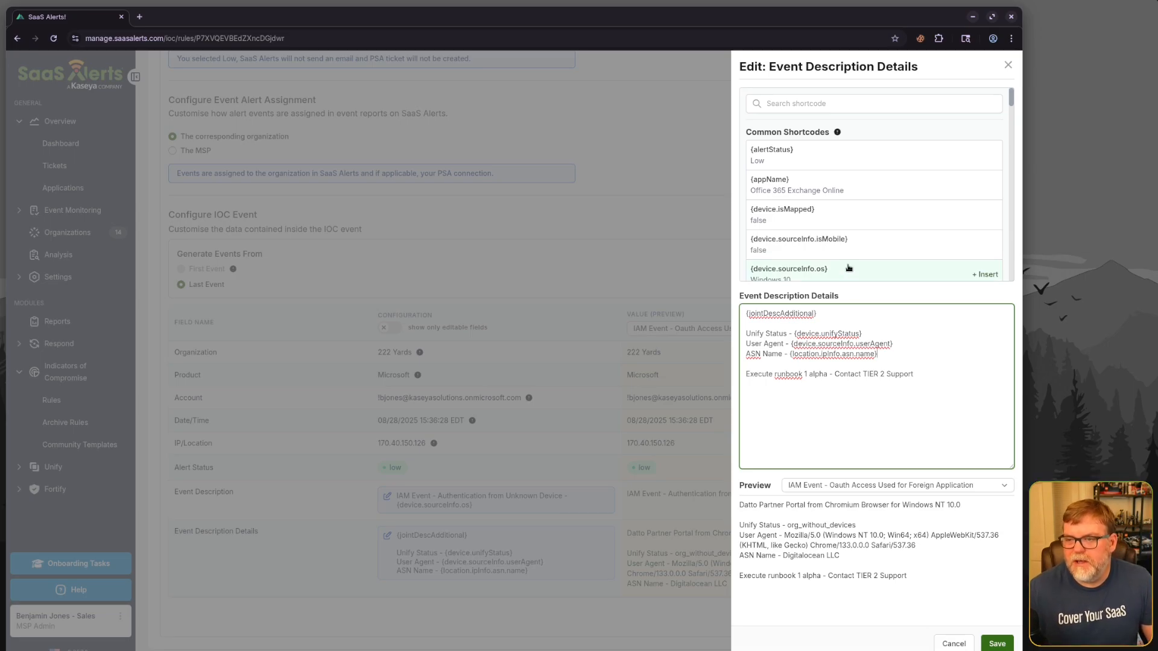
{"action": "scroll", "coordinate": [852, 259], "scroll_direction": "down", "scroll_amount": 3}
{"action": "scroll", "coordinate": [852, 259], "scroll_direction": "down", "scroll_amount": 3}
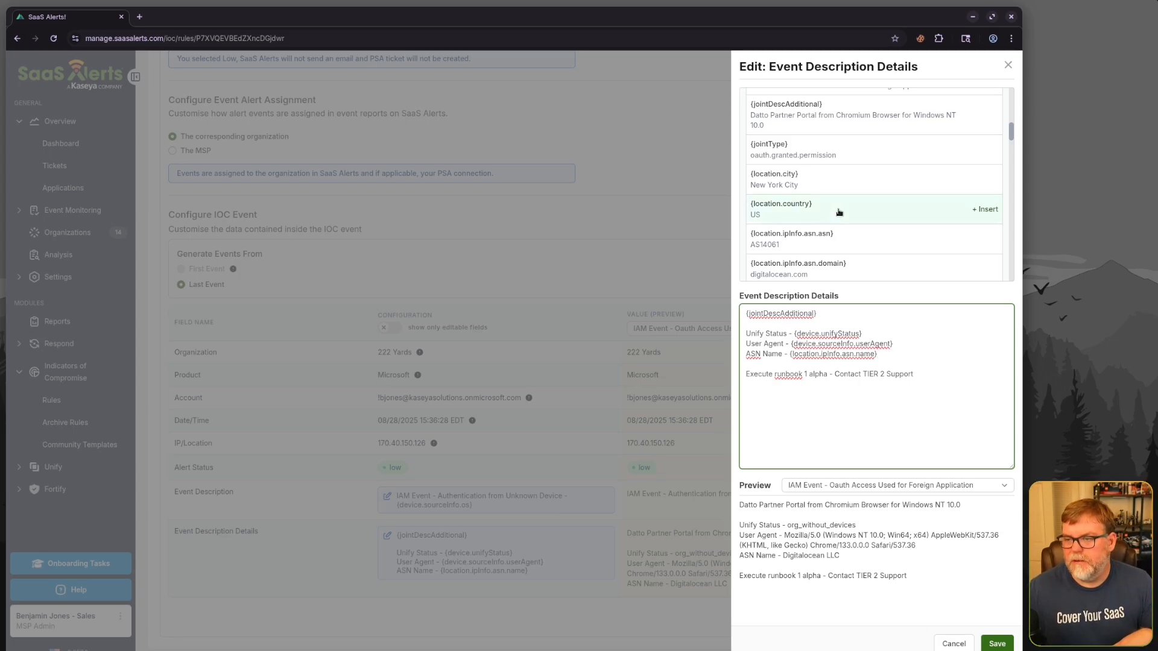
{"action": "scroll", "coordinate": [838, 212], "scroll_direction": "down", "scroll_amount": 15}
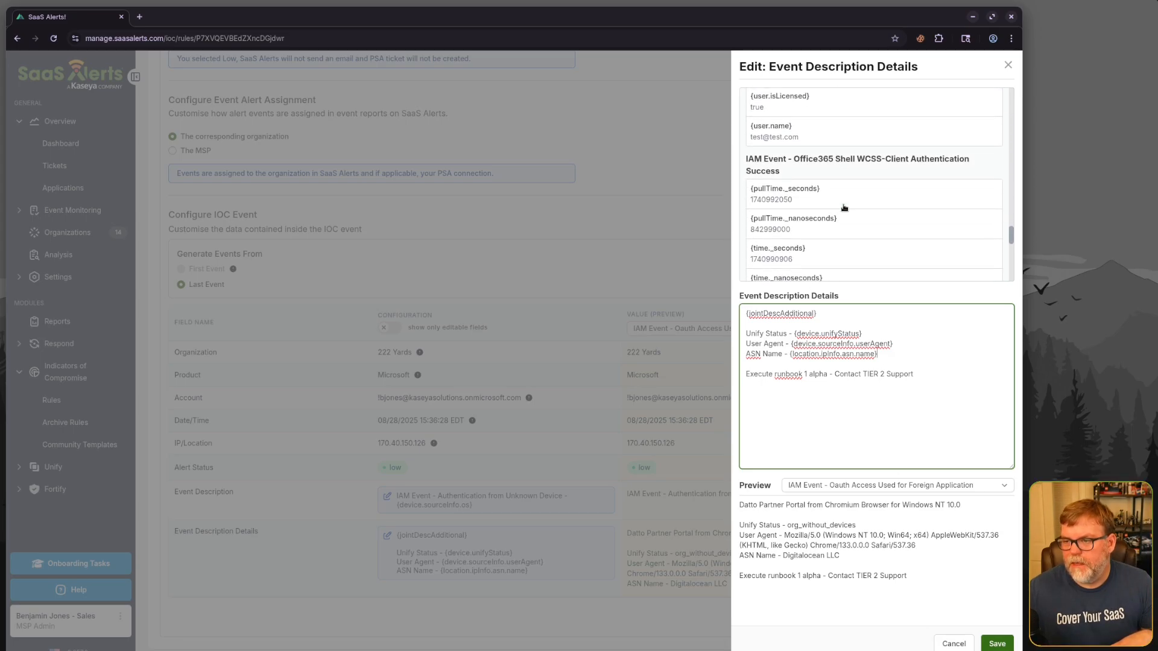
{"action": "scroll", "coordinate": [844, 208], "scroll_direction": "up", "scroll_amount": 3}
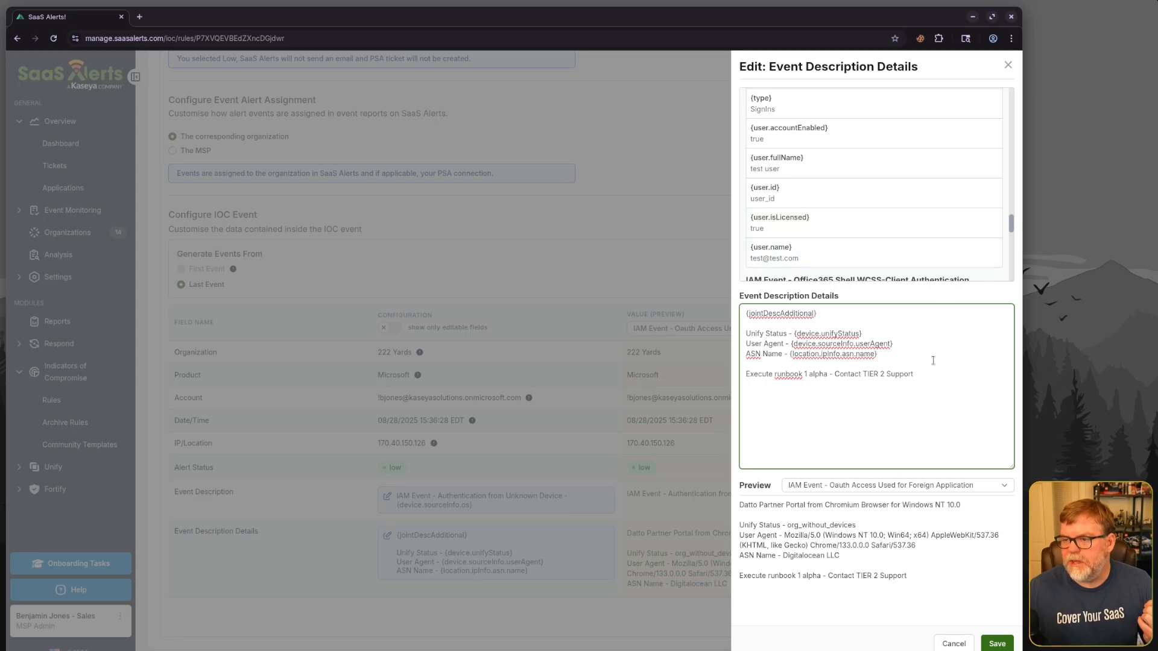
{"action": "key", "text": "Return"}
{"action": "type", "text": "Email -"}
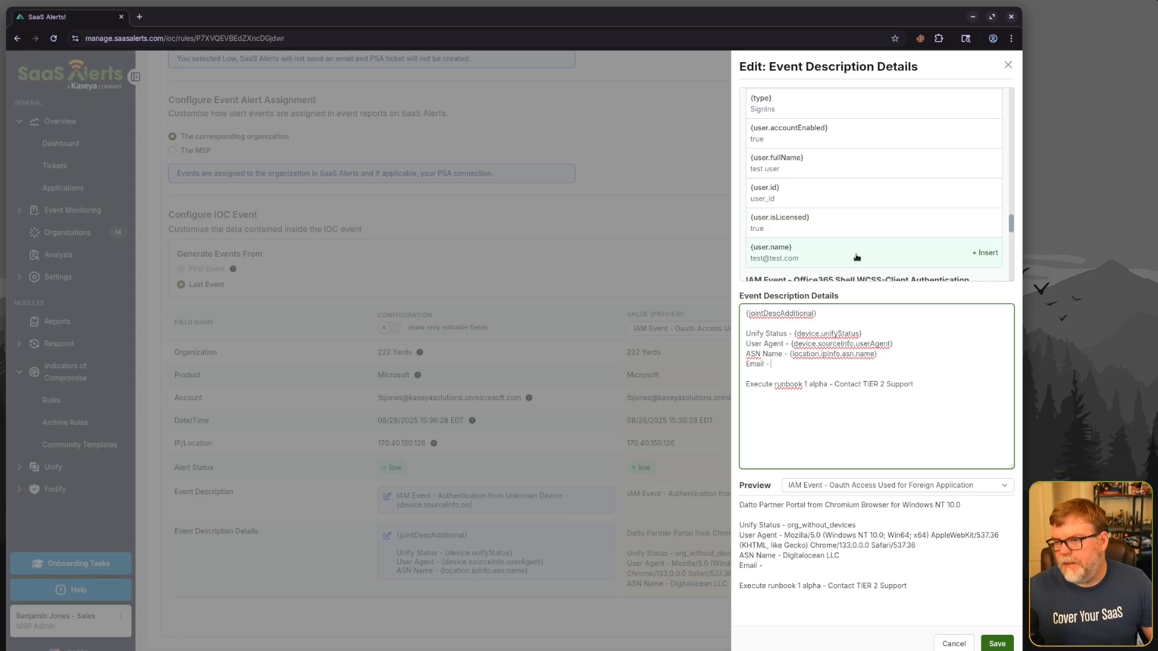
{"action": "left_click", "coordinate": [985, 254]}
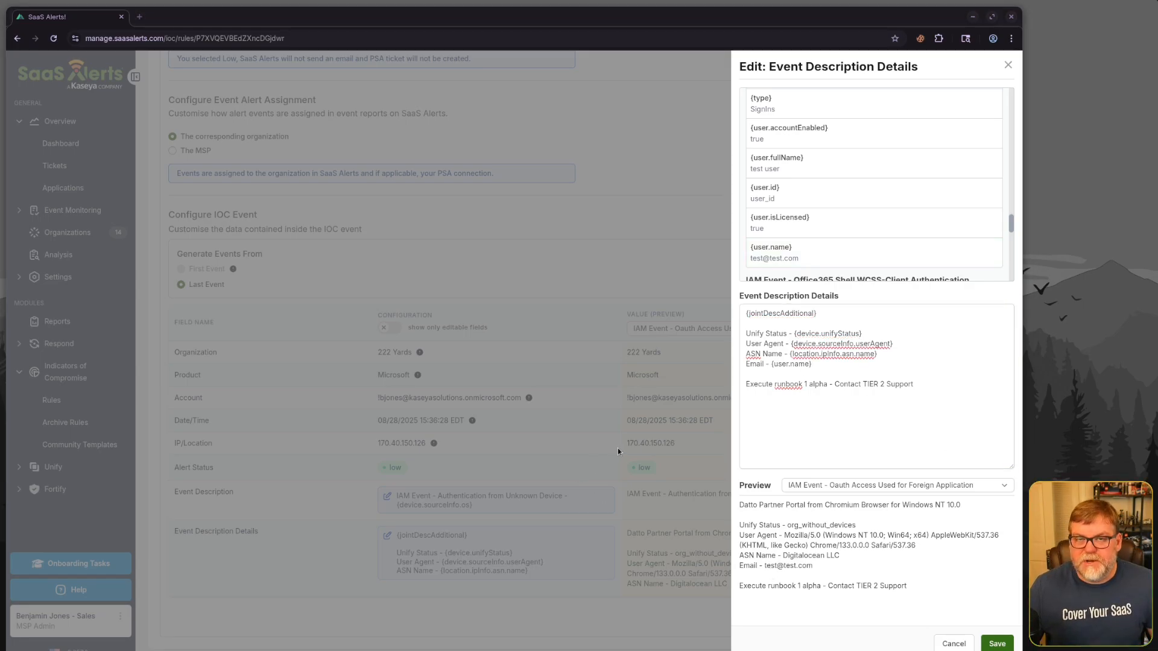
{"action": "left_click", "coordinate": [996, 643]}
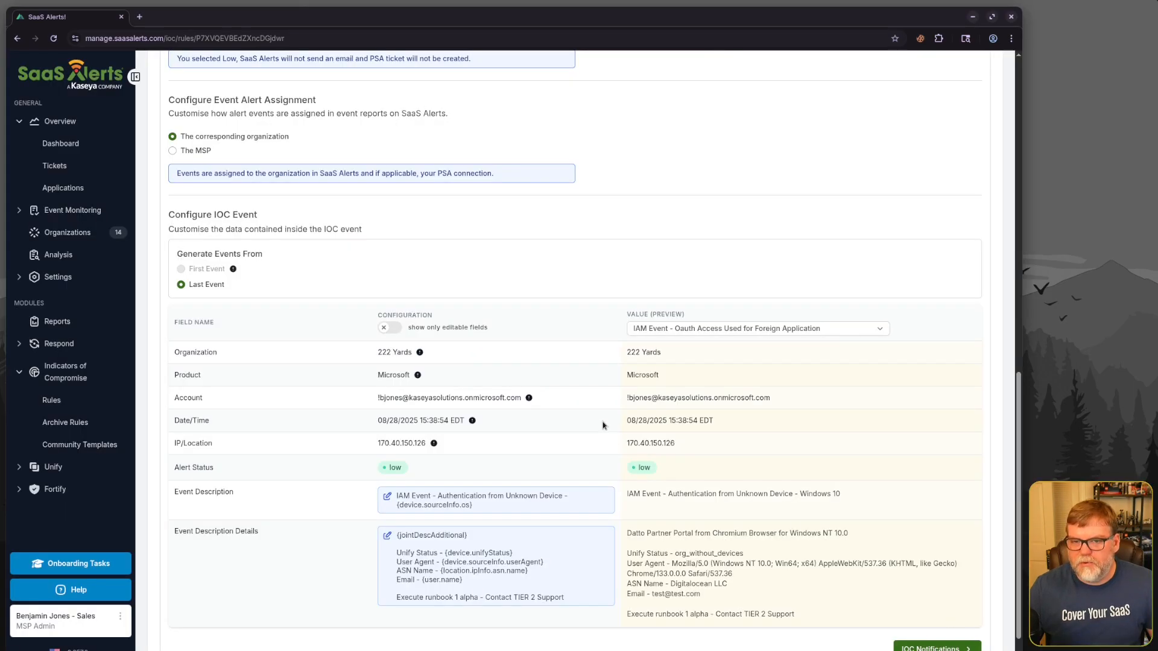
Step: Activate the draft "Authentication from Unknown Device" IOC rule and confirm the activation
{"action": "scroll", "coordinate": [613, 433], "scroll_direction": "down", "scroll_amount": 1}
{"action": "scroll", "coordinate": [613, 433], "scroll_direction": "up", "scroll_amount": 10}
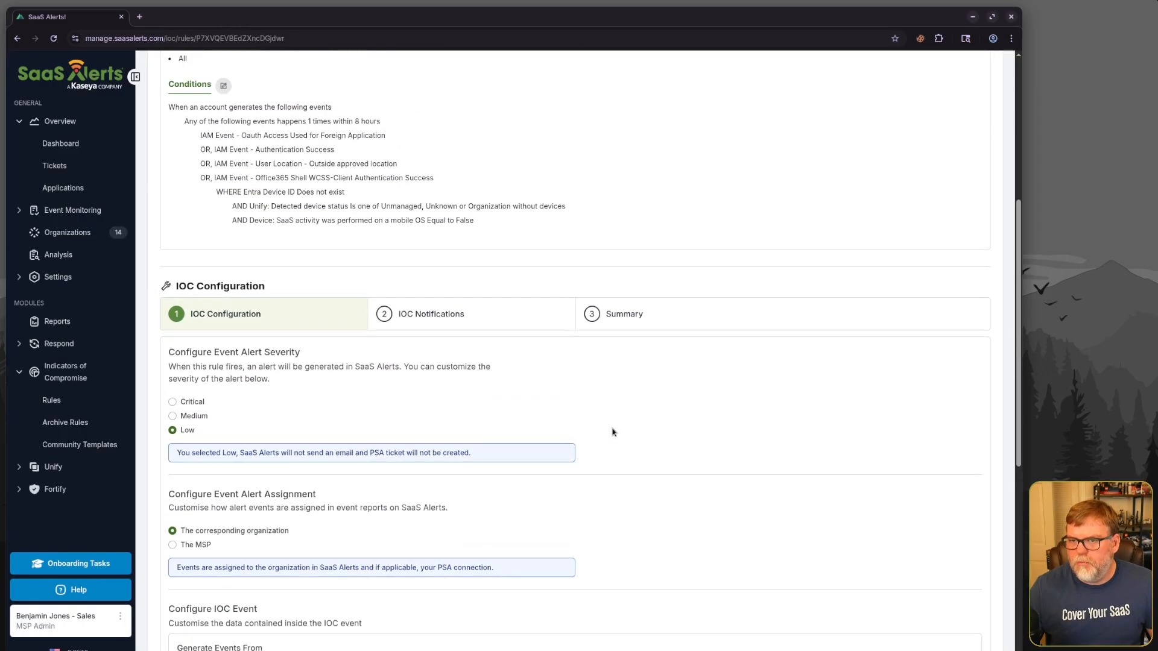
{"action": "scroll", "coordinate": [613, 433], "scroll_direction": "up", "scroll_amount": 2}
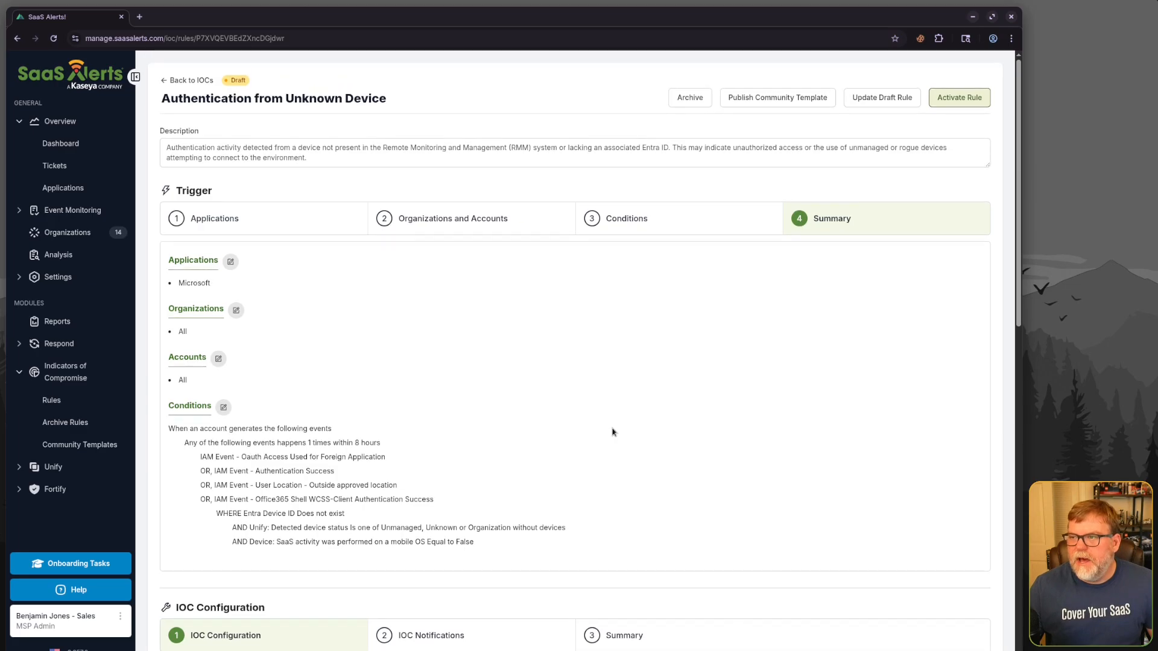
{"action": "left_click", "coordinate": [954, 100]}
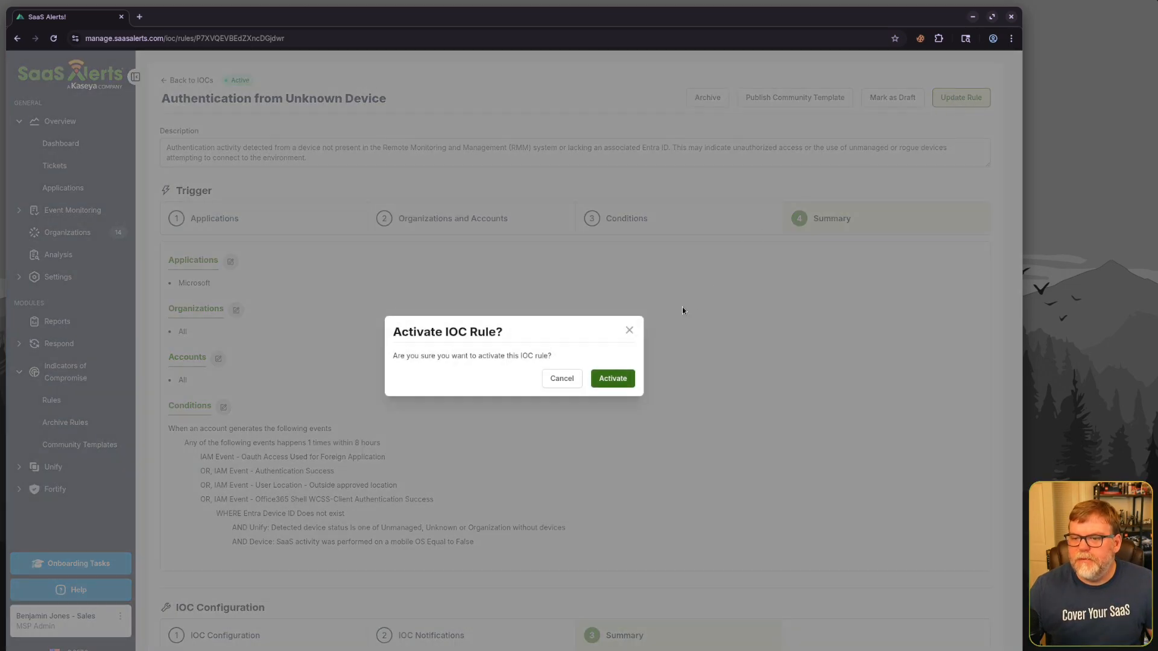
{"action": "left_click", "coordinate": [613, 377]}
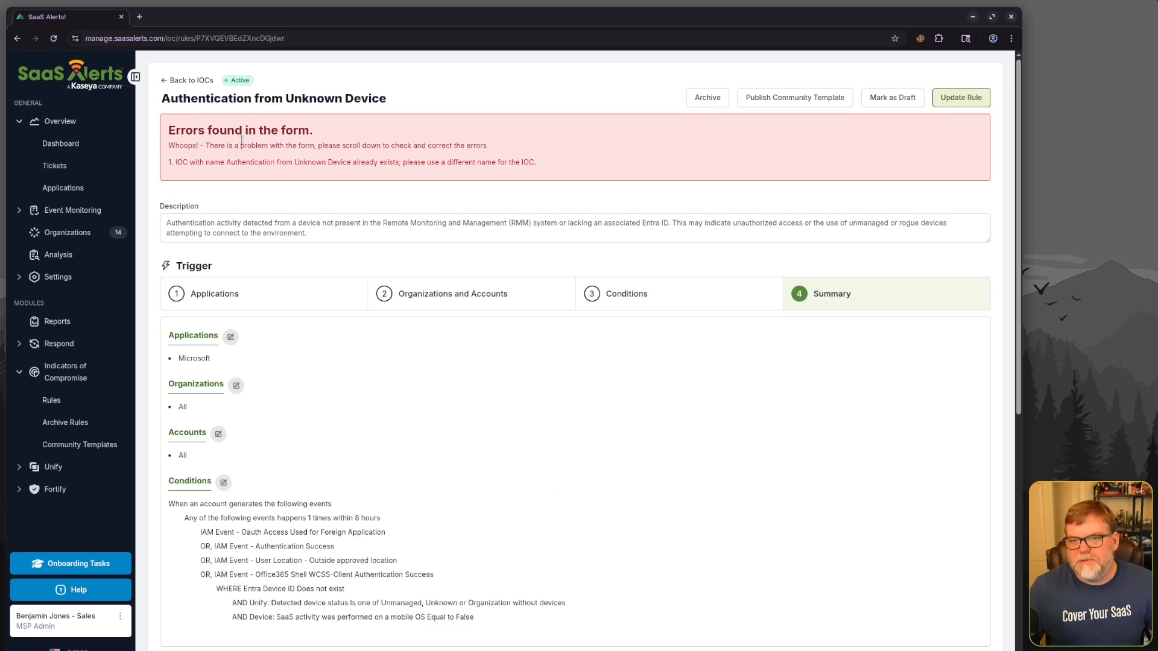
Step: Append the author's first name in parentheses to the "Authentication from Unknown Device" rule title and save the updated rule
{"action": "left_click", "coordinate": [414, 93]}
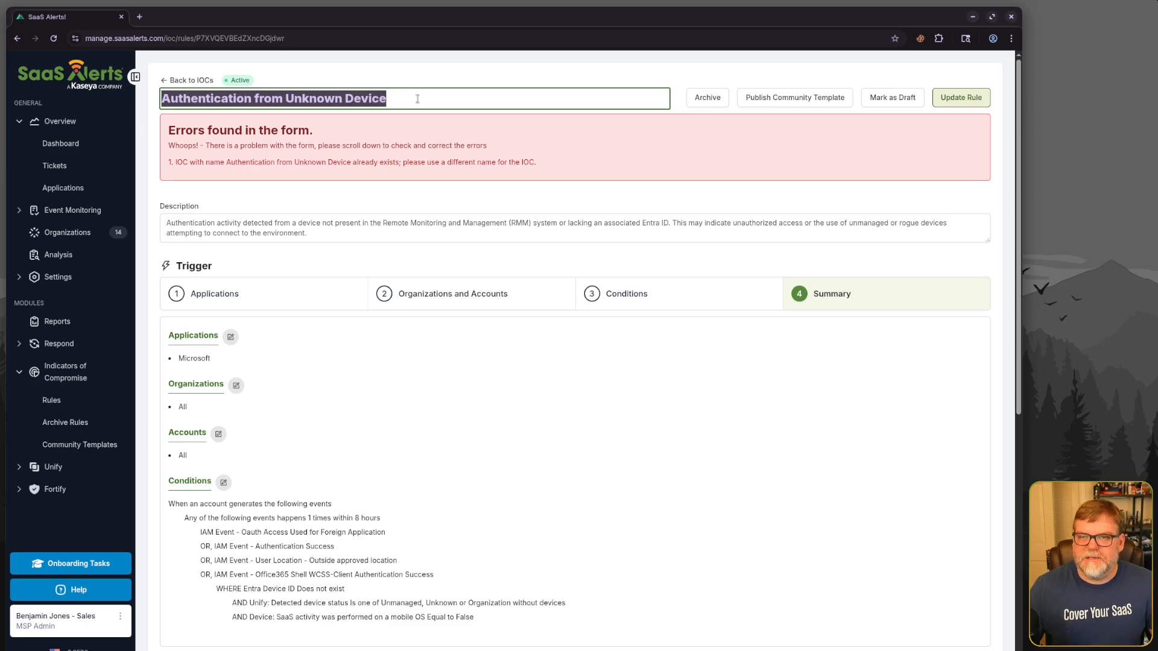
{"action": "left_click", "coordinate": [417, 99]}
{"action": "type", "text": "(Ben)"}
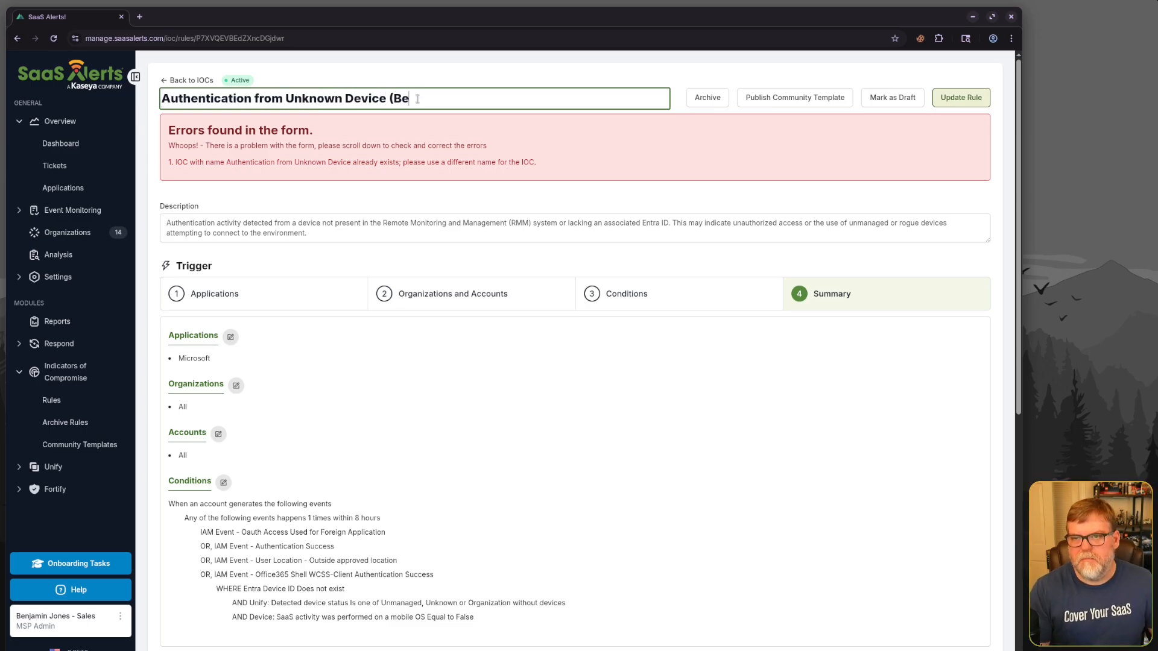
{"action": "left_click", "coordinate": [944, 93]}
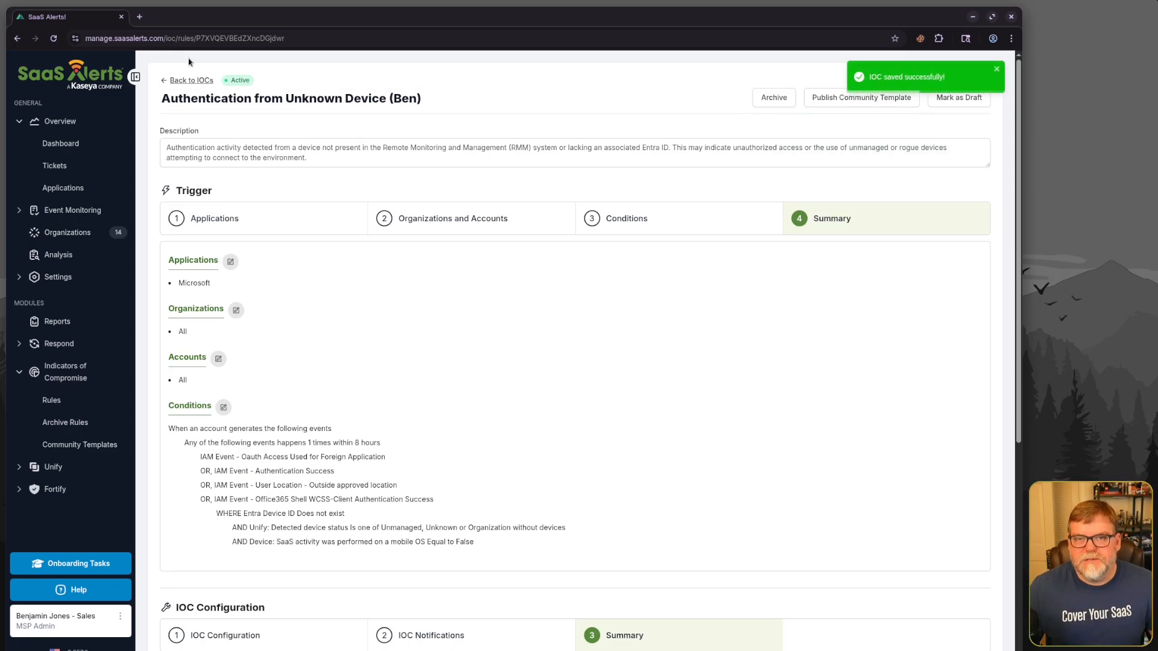
Step: Leave the IOC rule and create a new rule in the Respond module's rules
{"action": "left_click", "coordinate": [195, 85]}
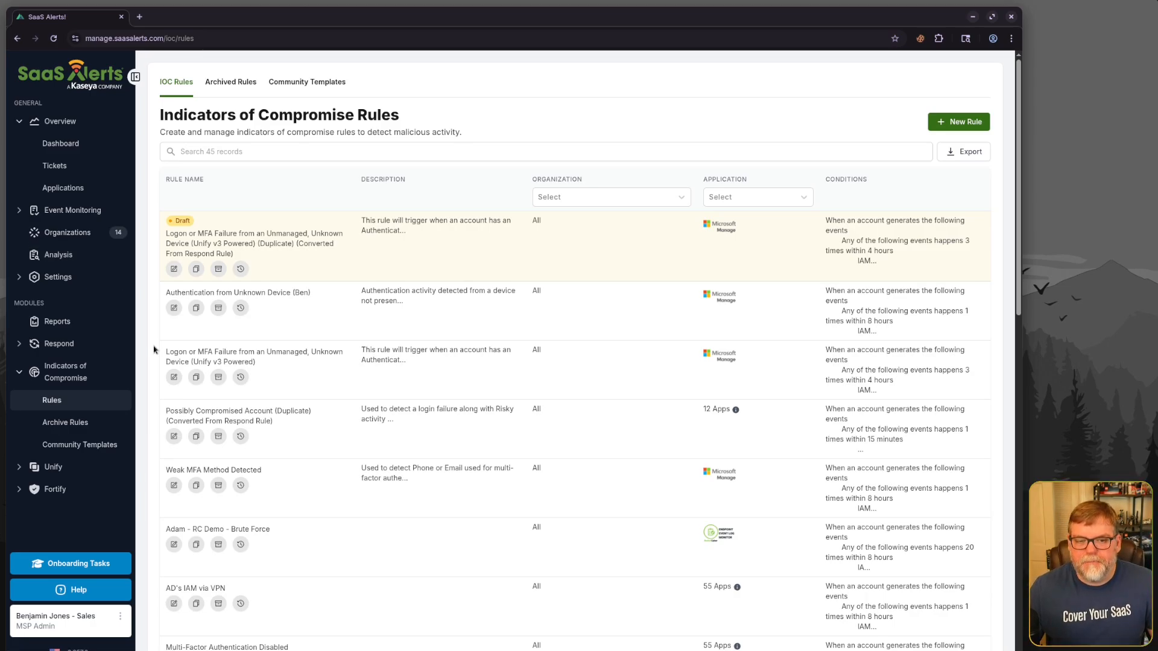
{"action": "left_click", "coordinate": [19, 345]}
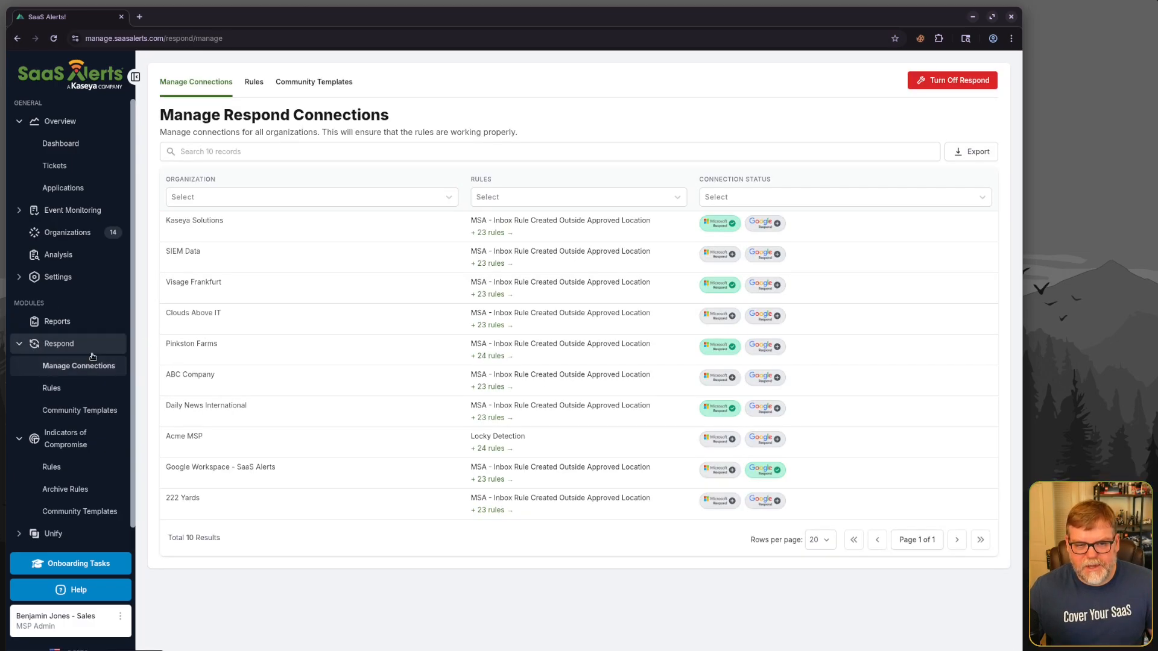
{"action": "left_click", "coordinate": [60, 392]}
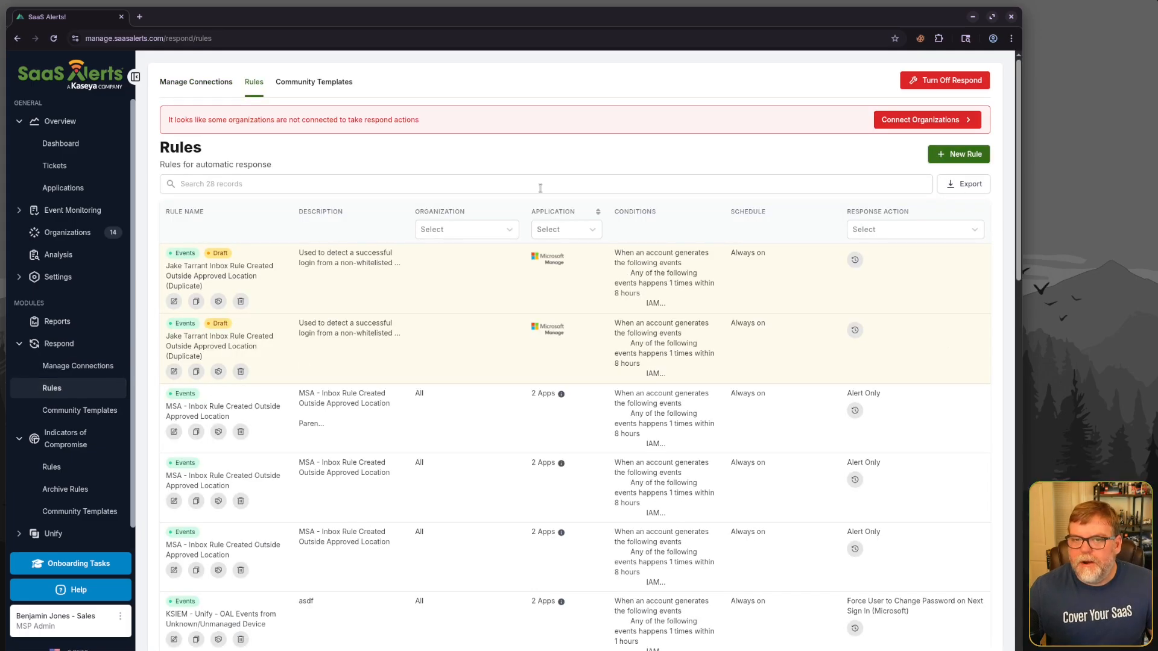
{"action": "left_click", "coordinate": [955, 159]}
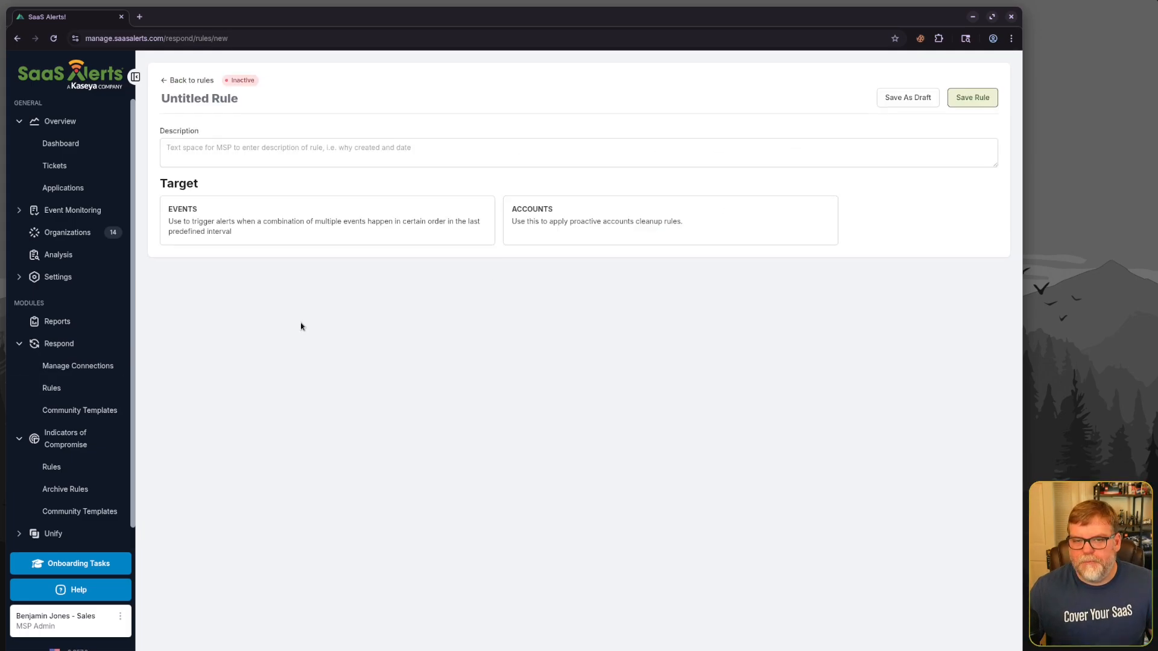
Step: Title the new Respond rule "Mailbox Rule Created From Unknown Device"
{"action": "left_click", "coordinate": [231, 101]}
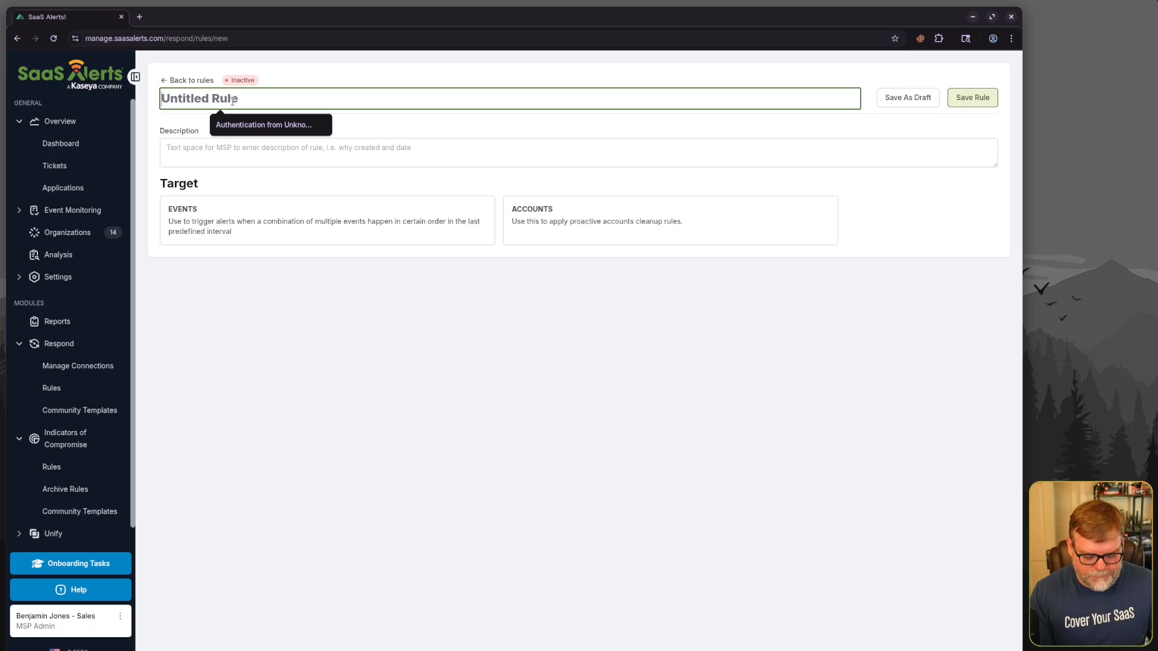
{"action": "type", "text": "Mailbox Ru"}
{"action": "type", "text": "le Created Fro"}
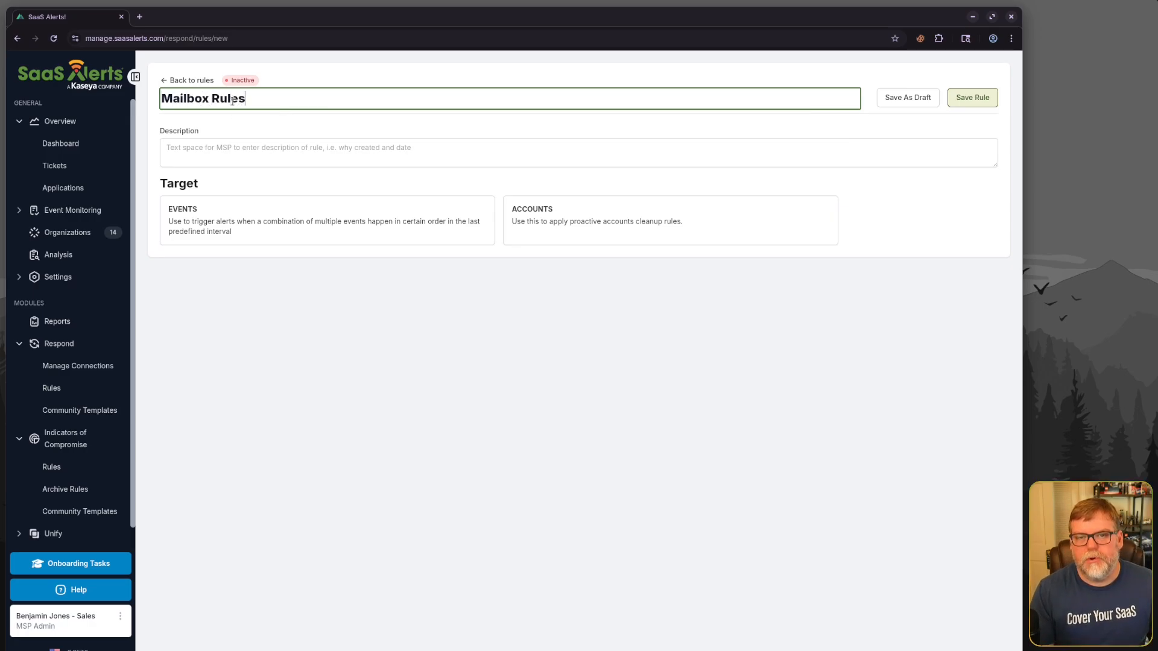
{"action": "type", "text": "m "}
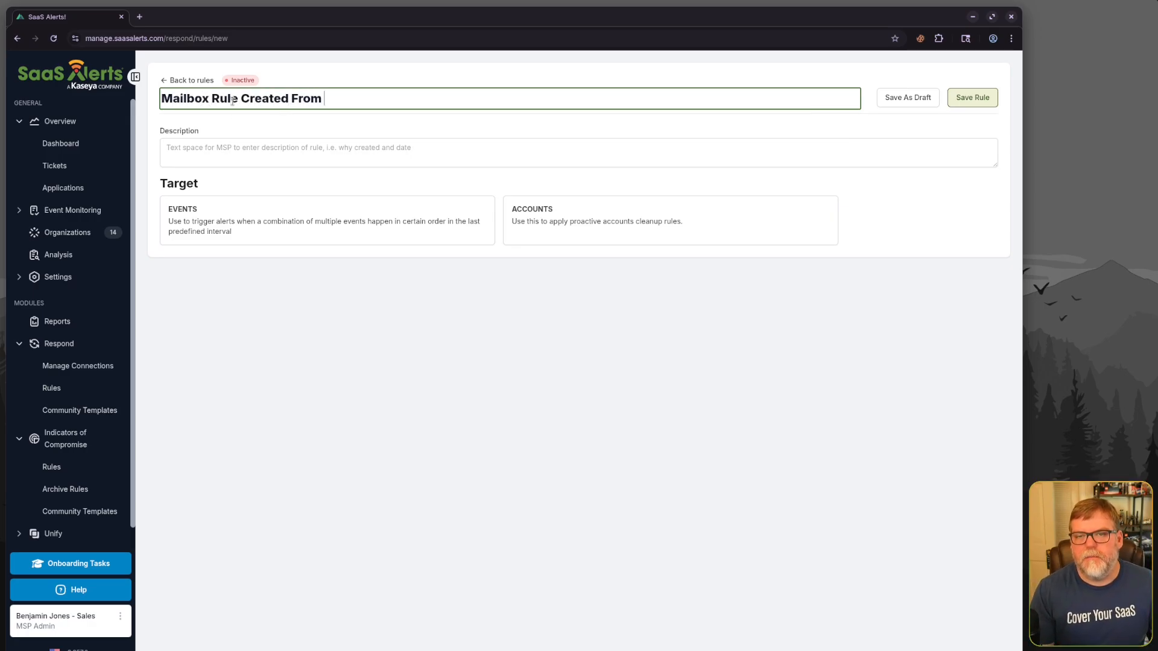
{"action": "type", "text": "Unkonwn"}
{"action": "key", "text": "BackSpace"}
{"action": "key", "text": "BackSpace"}
{"action": "key", "text": "BackSpace"}
{"action": "key", "text": "BackSpace"}
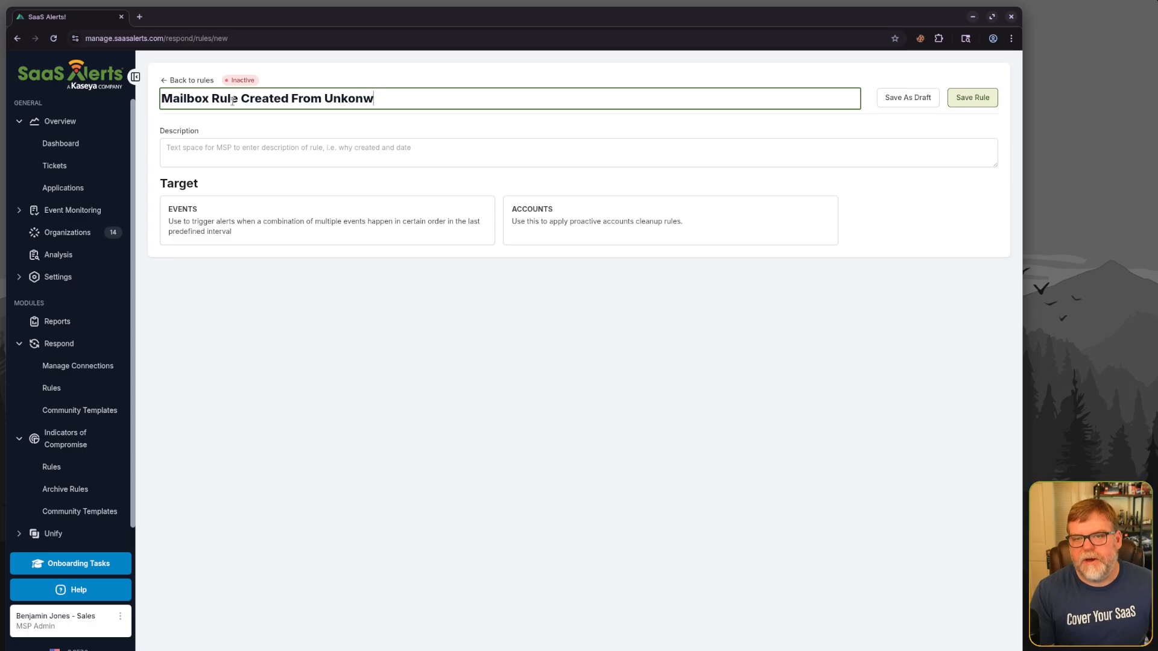
{"action": "key", "text": "BackSpace"}
{"action": "type", "text": "nown Device"}
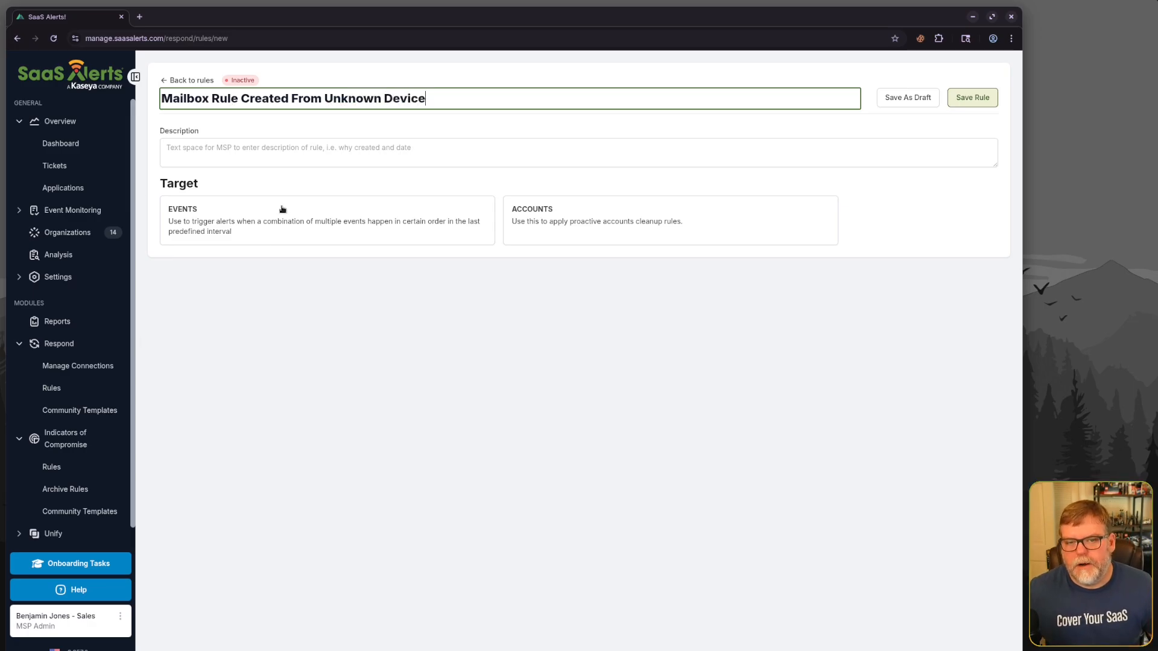
Step: Target the rule at events from the Microsoft application, triggering for all organizations and all accounts
{"action": "left_click", "coordinate": [245, 215]}
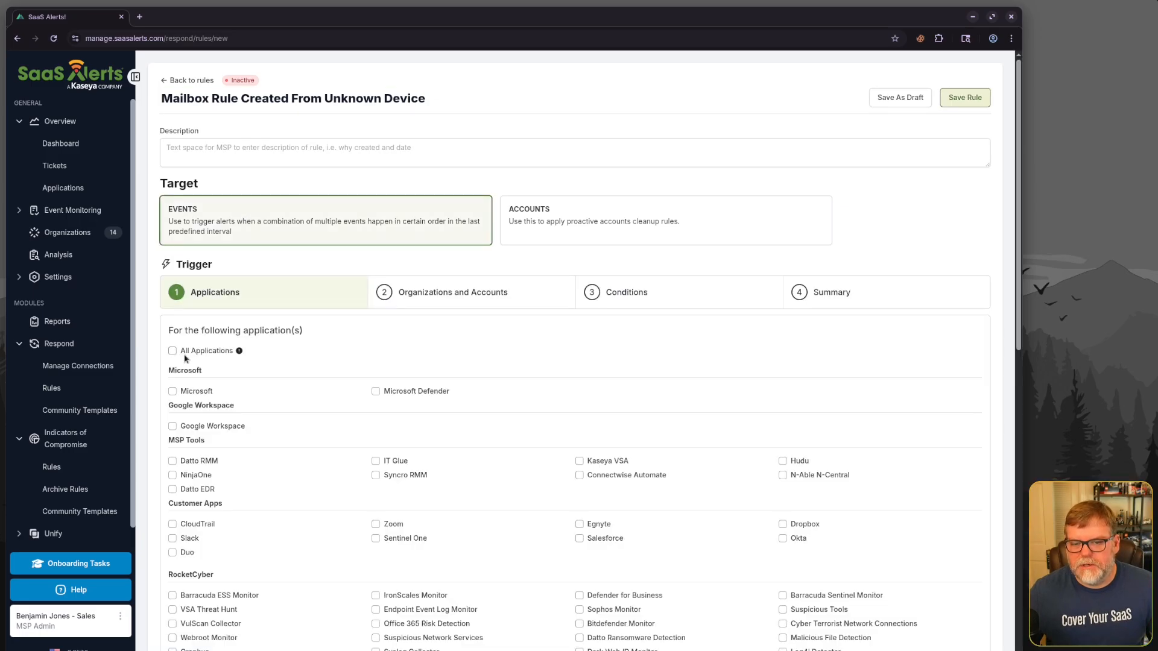
{"action": "left_click", "coordinate": [173, 391]}
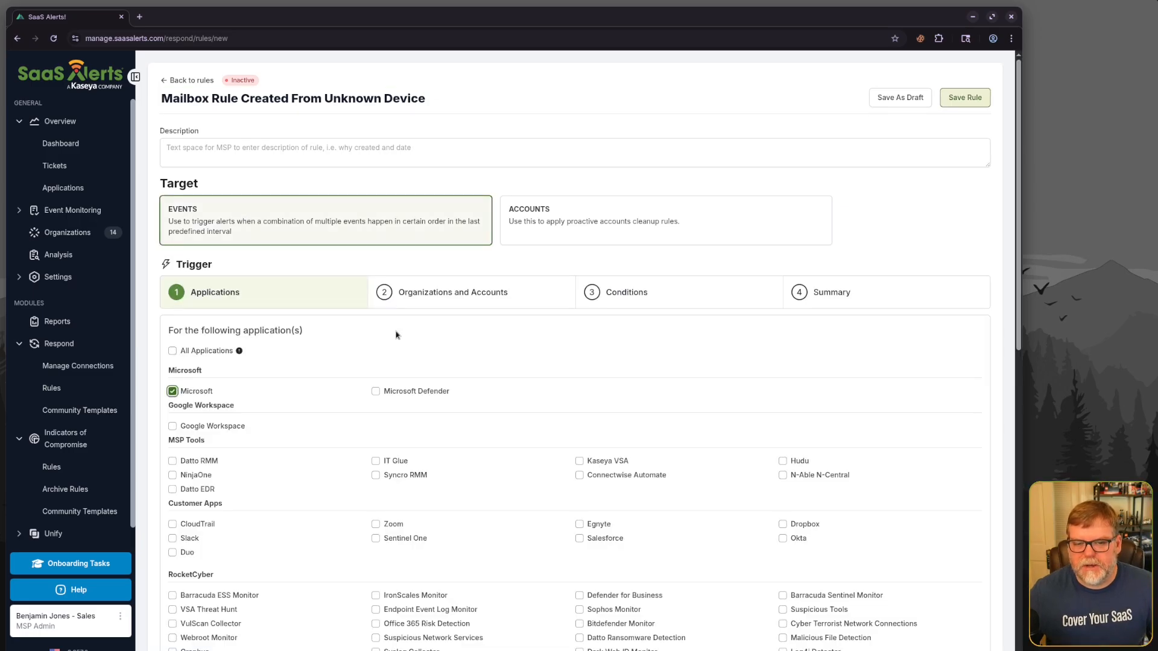
{"action": "left_click", "coordinate": [422, 292]}
{"action": "left_click", "coordinate": [233, 349]}
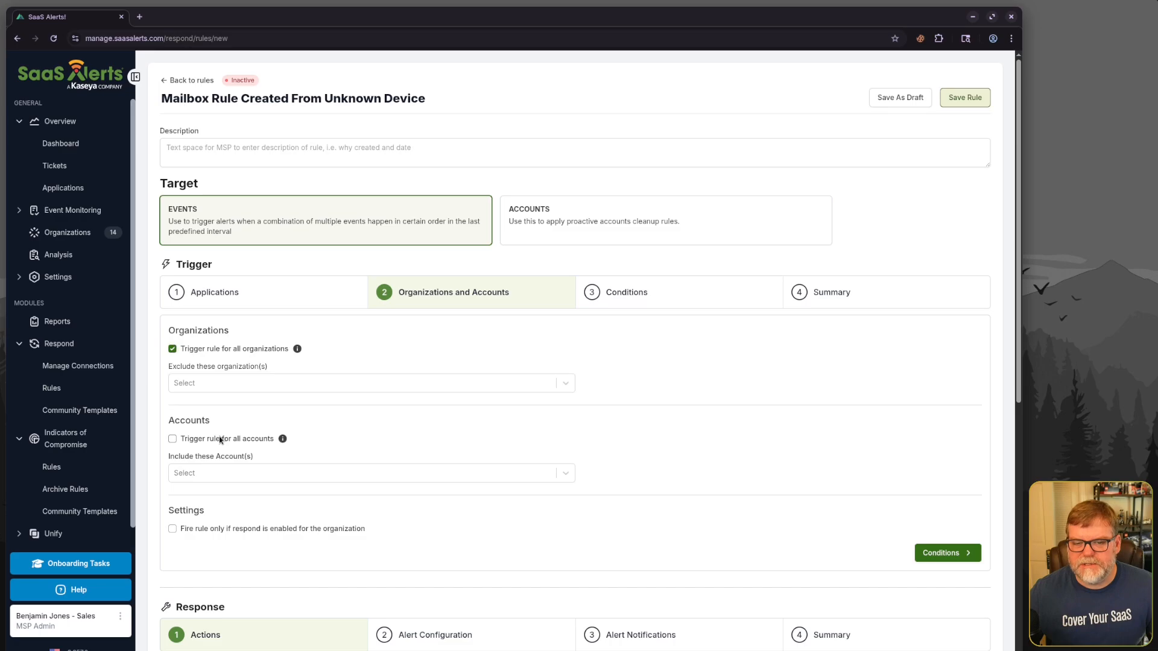
{"action": "left_click", "coordinate": [217, 439]}
Step: Set the first trigger condition to "IOC - Authentication from Unknown Device" with an occurrence of 1
{"action": "left_click", "coordinate": [626, 292]}
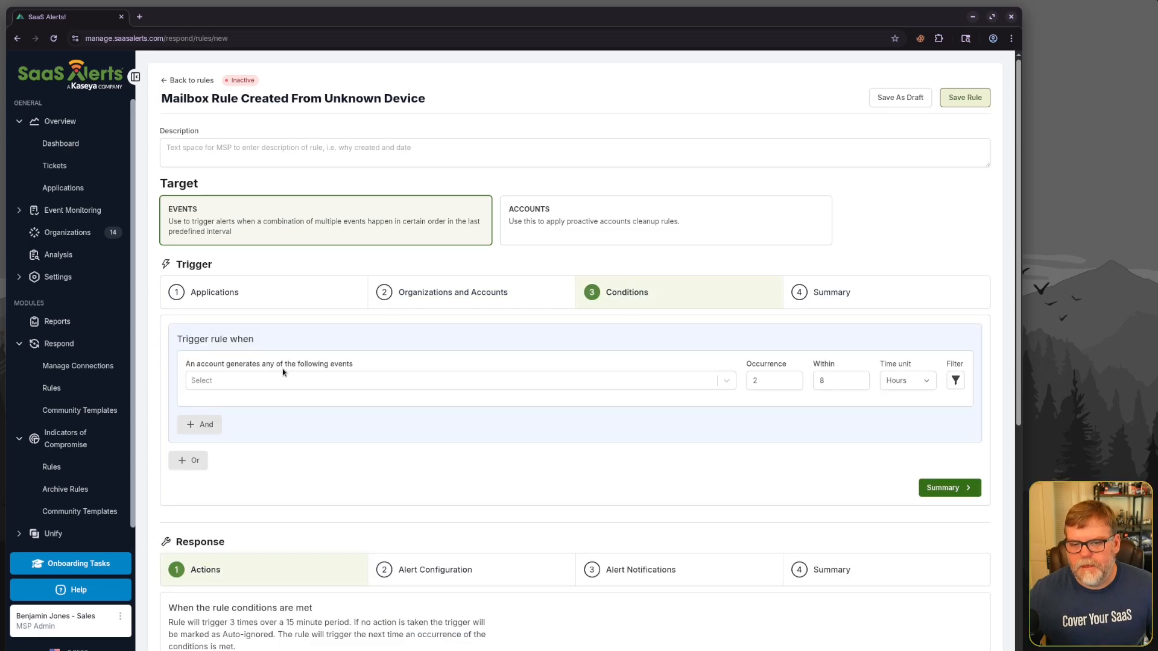
{"action": "scroll", "coordinate": [277, 422], "scroll_direction": "down", "scroll_amount": 1}
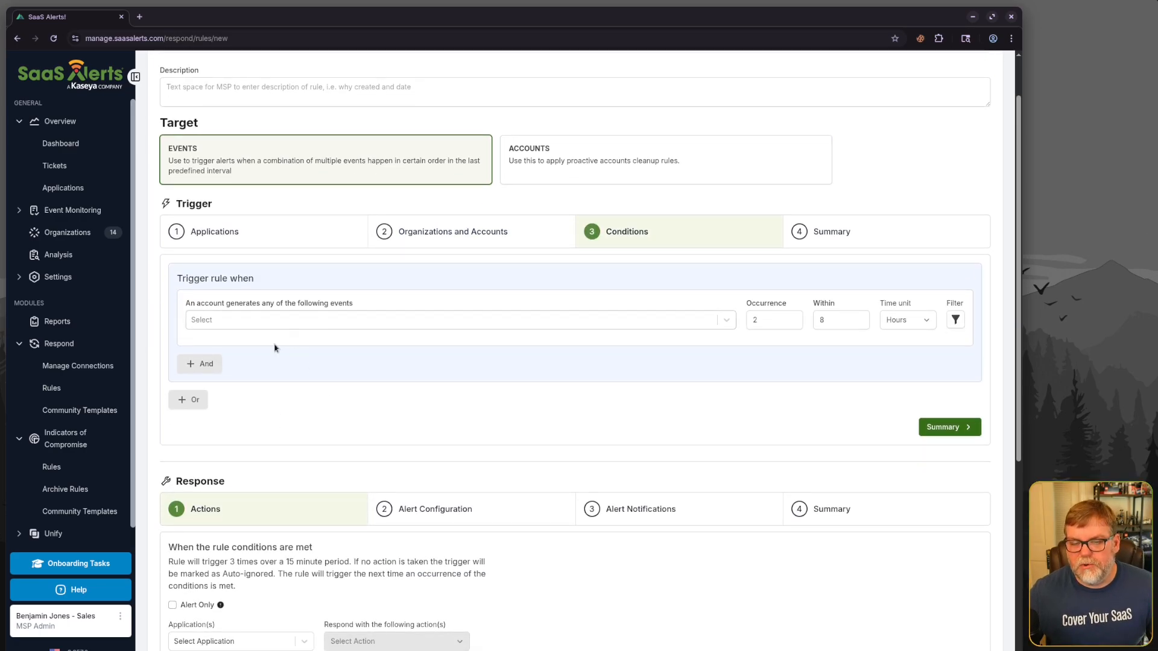
{"action": "left_click", "coordinate": [793, 324]}
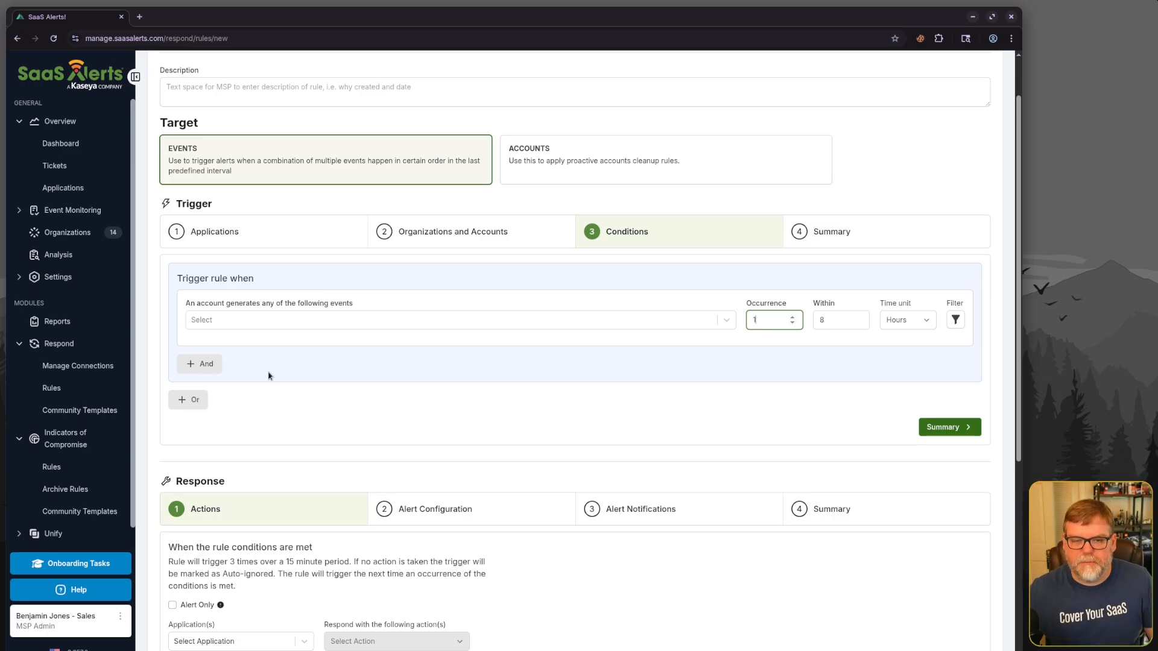
{"action": "left_click", "coordinate": [277, 321]}
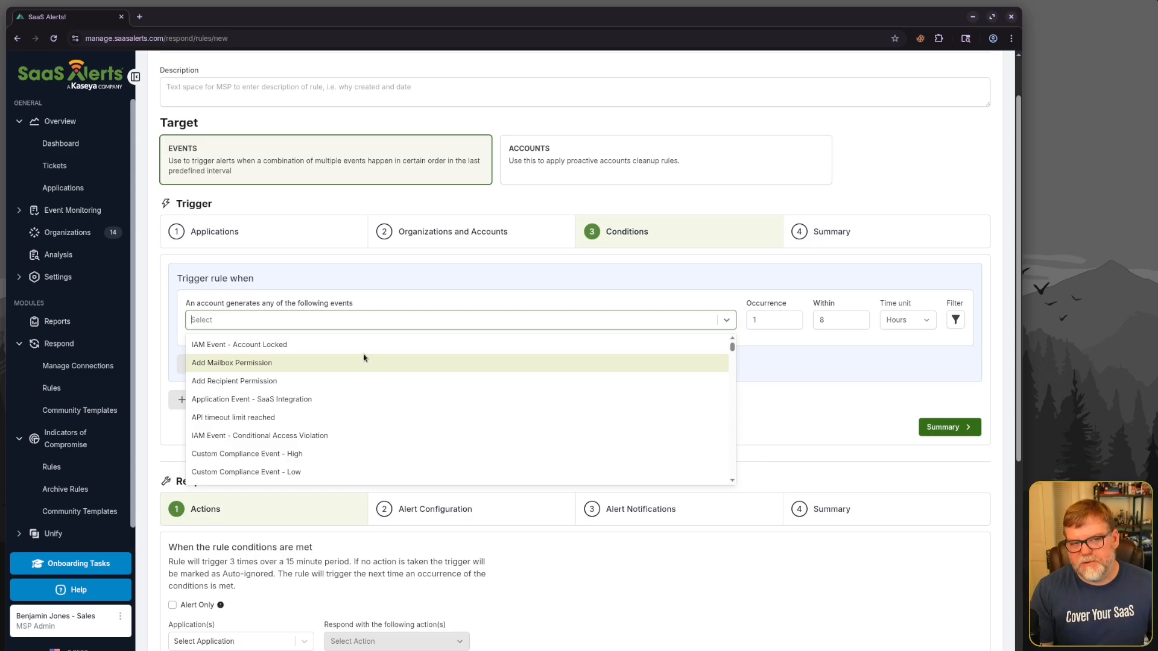
{"action": "type", "text": "ioc"}
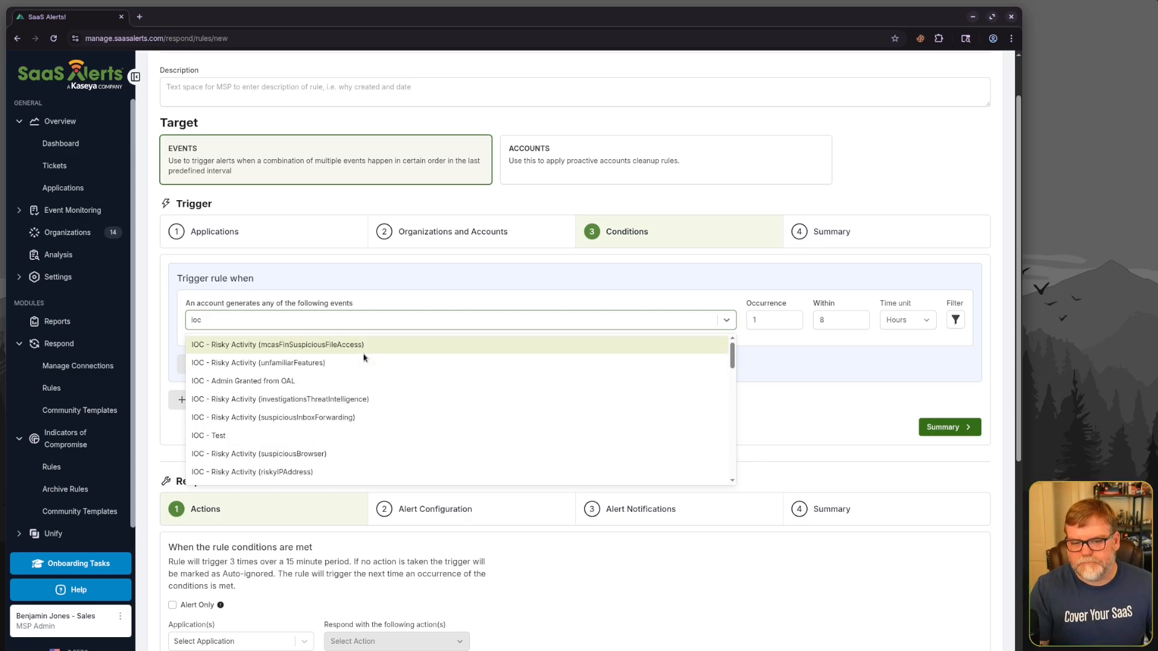
{"action": "key", "text": "ctrl+a"}
{"action": "type", "text": "unknown"}
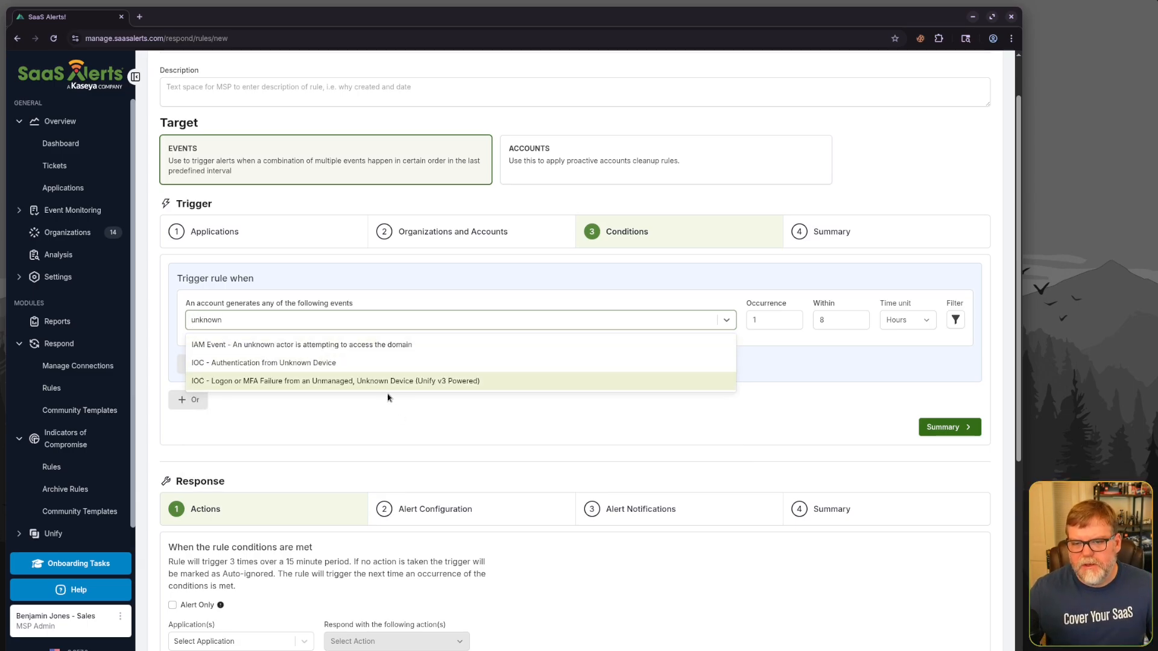
{"action": "left_click", "coordinate": [252, 363]}
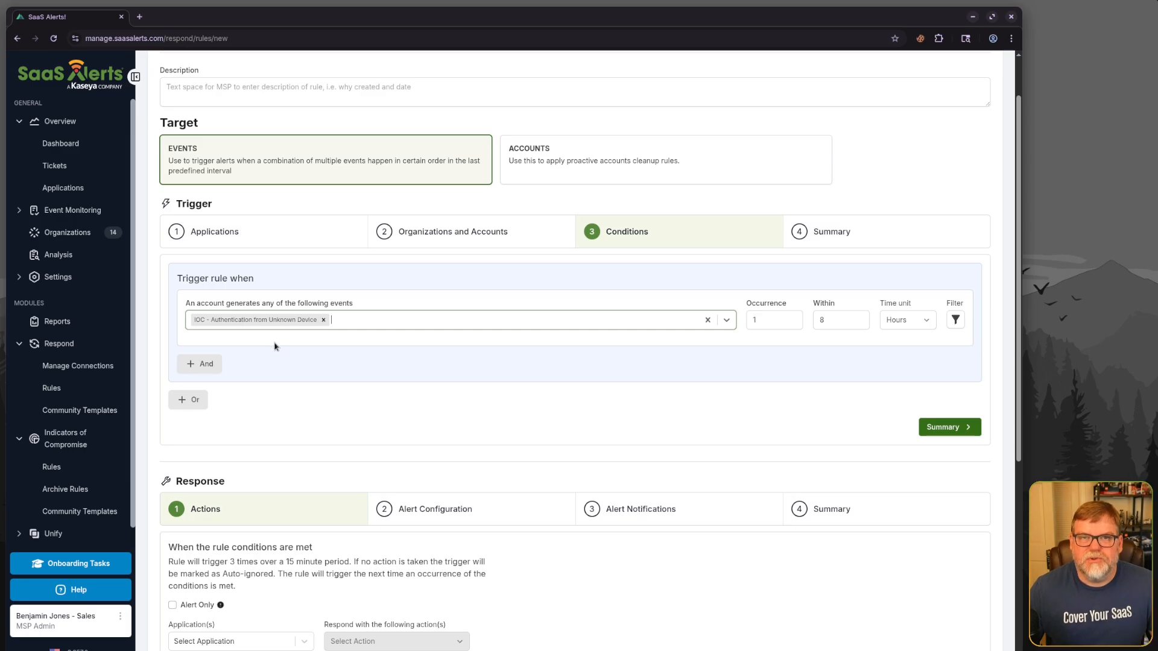
{"action": "left_click", "coordinate": [227, 326]}
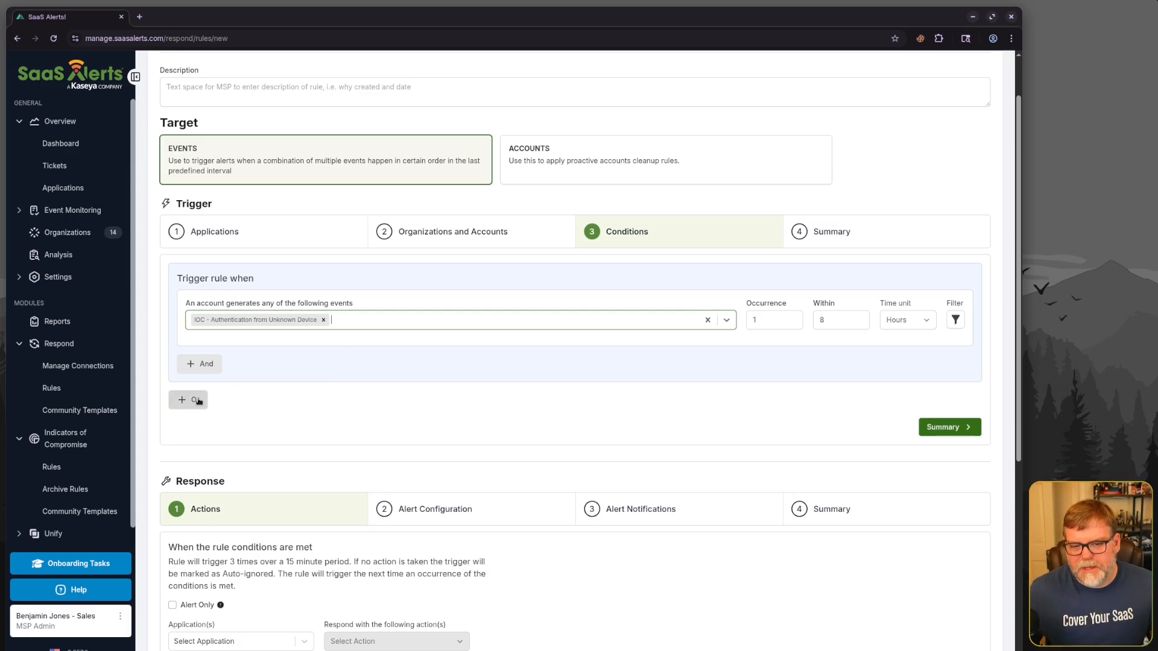
Step: Add an AND condition for "Email Event - Email Rule Enabled" with an occurrence of 1
{"action": "left_click", "coordinate": [199, 365]}
{"action": "left_click", "coordinate": [267, 403]}
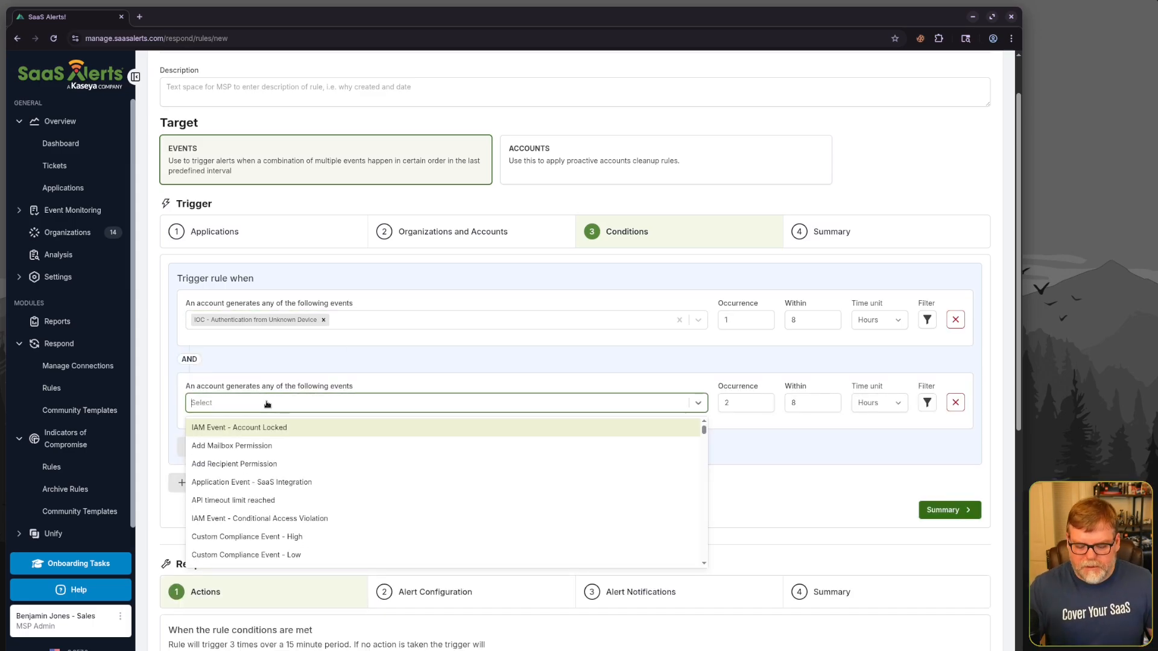
{"action": "type", "text": "mailbox"}
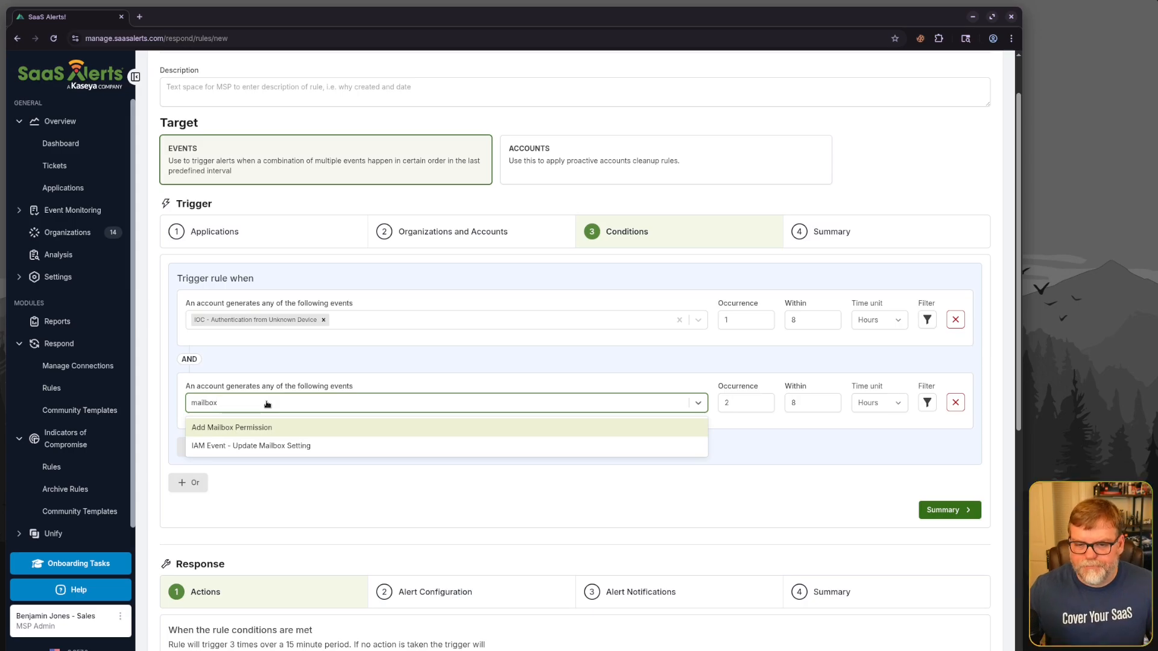
{"action": "key", "text": "ctrl+a"}
{"action": "type", "text": "rule"}
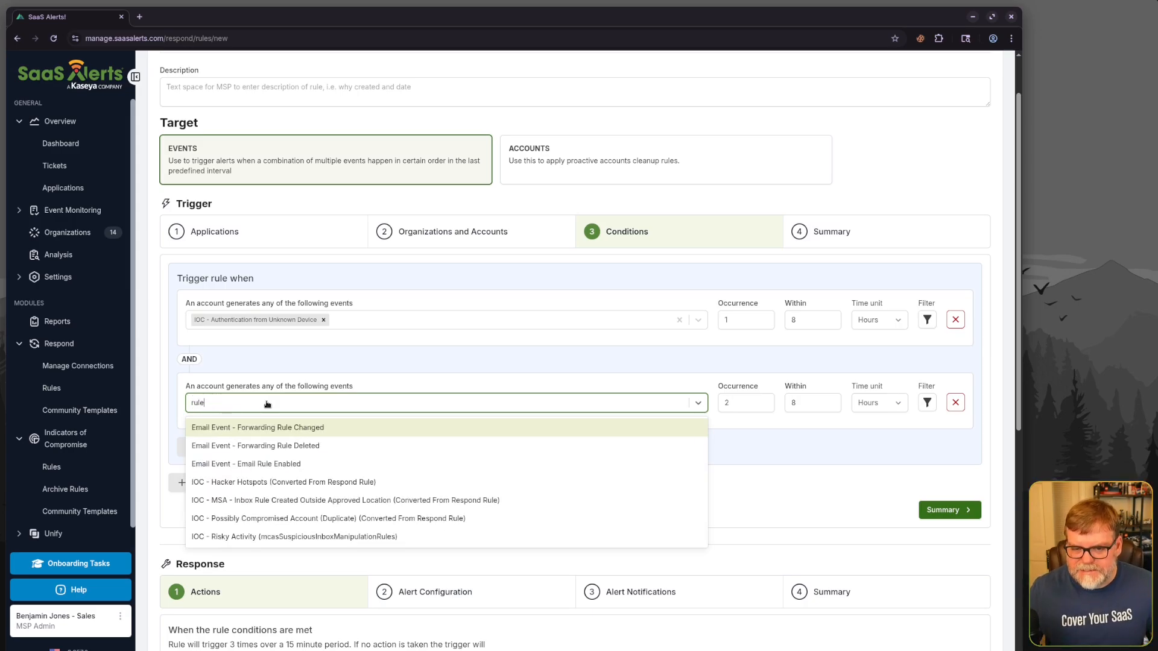
{"action": "left_click", "coordinate": [307, 466]}
{"action": "left_click", "coordinate": [767, 407]}
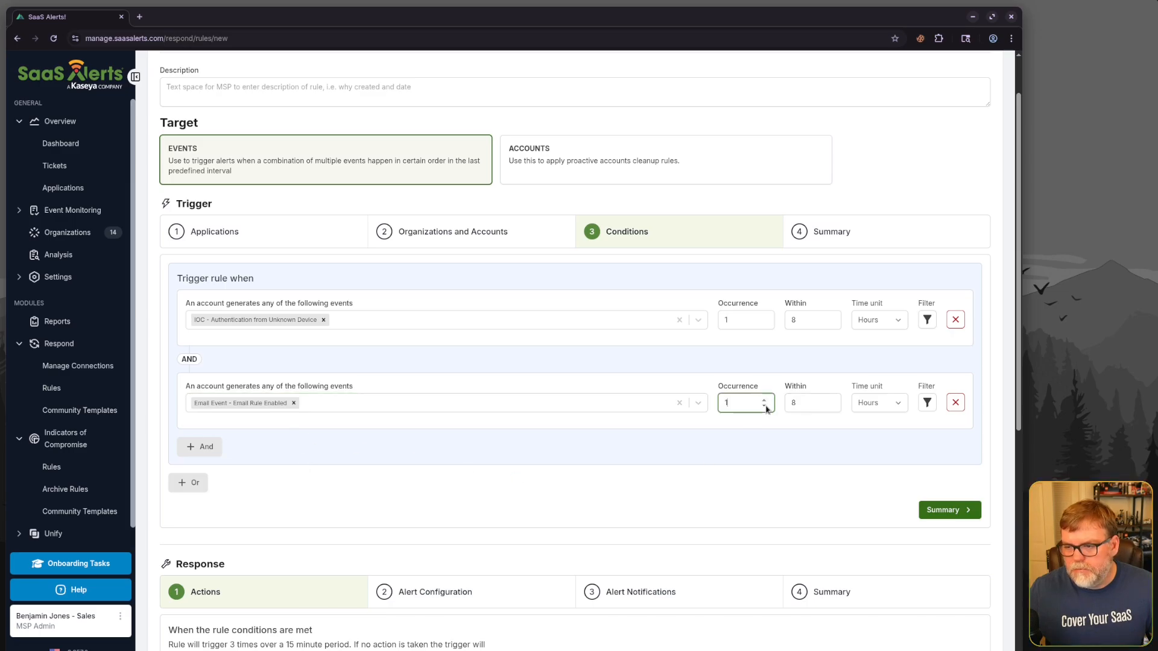
{"action": "left_click", "coordinate": [731, 456]}
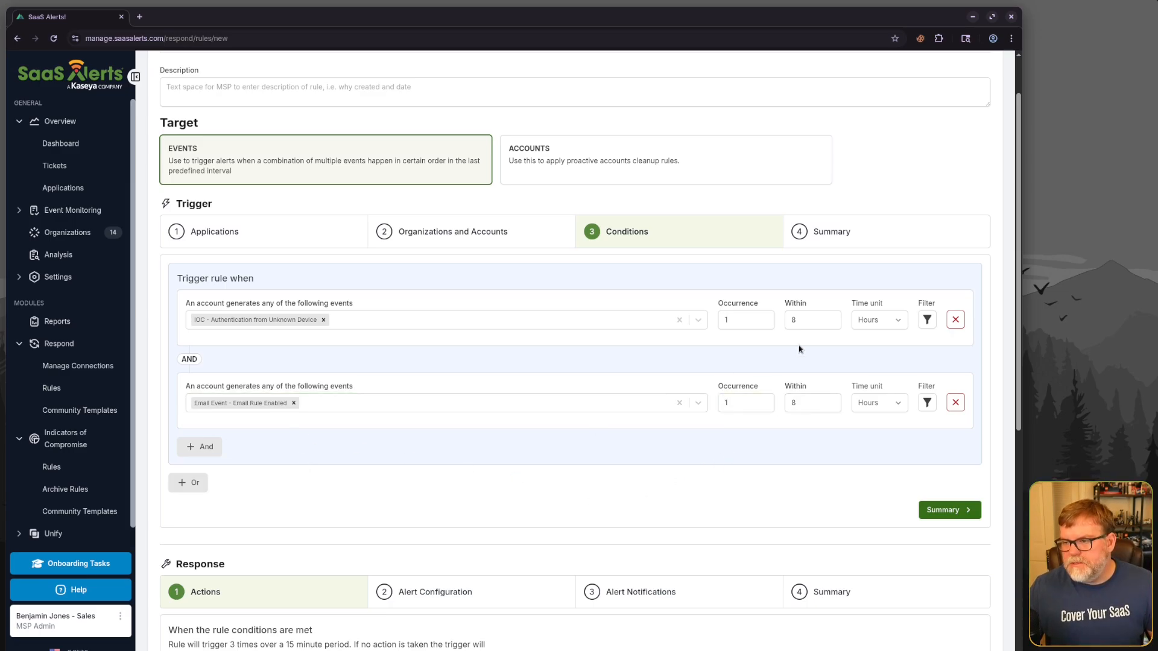
Step: Set the time window of both trigger conditions to within 1 hour
{"action": "double_click", "coordinate": [794, 319]}
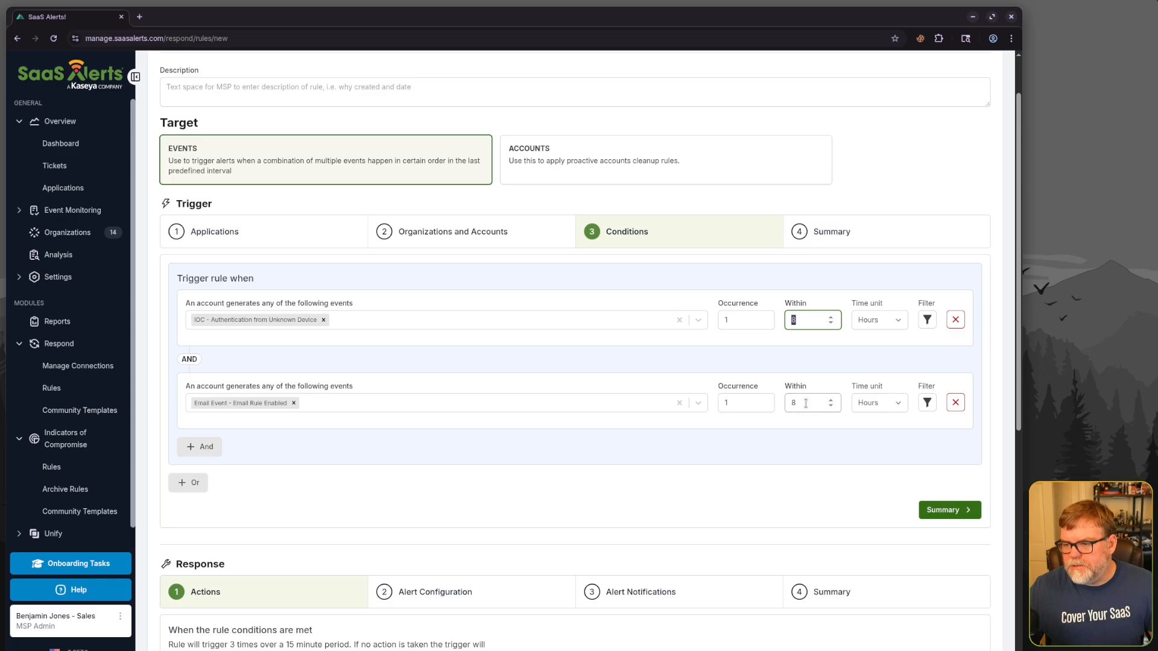
{"action": "left_click", "coordinate": [755, 425]}
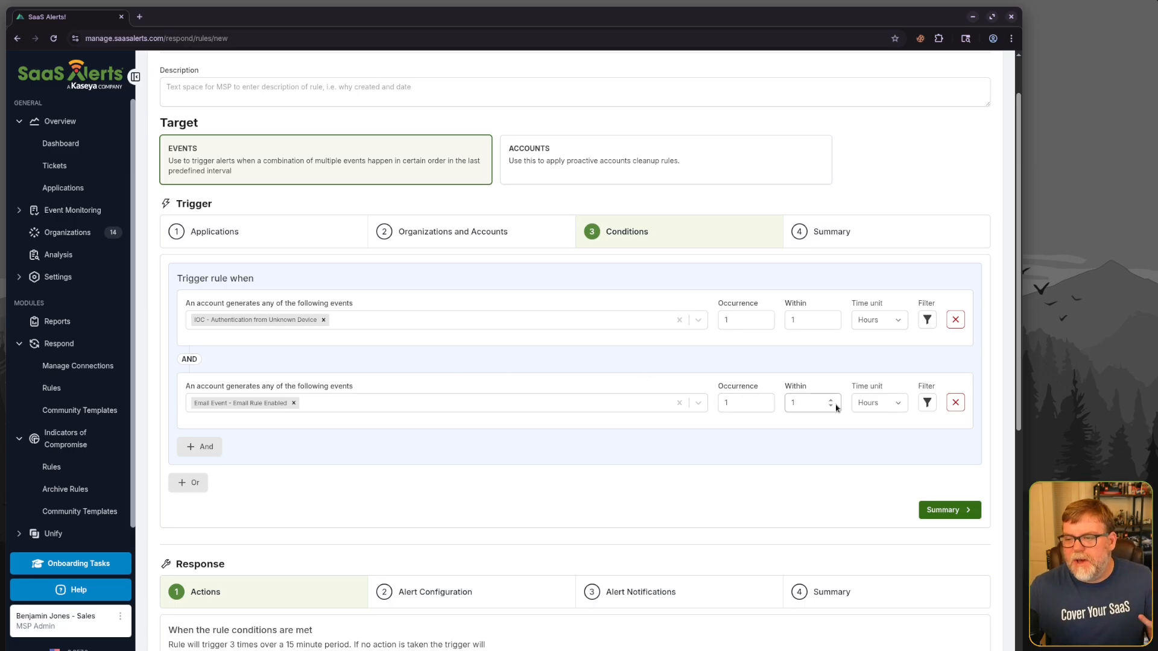
Step: Try a filter of IP Address Threat equal to True on the Email Rule Enabled condition, and remove that condition
{"action": "left_click", "coordinate": [926, 402]}
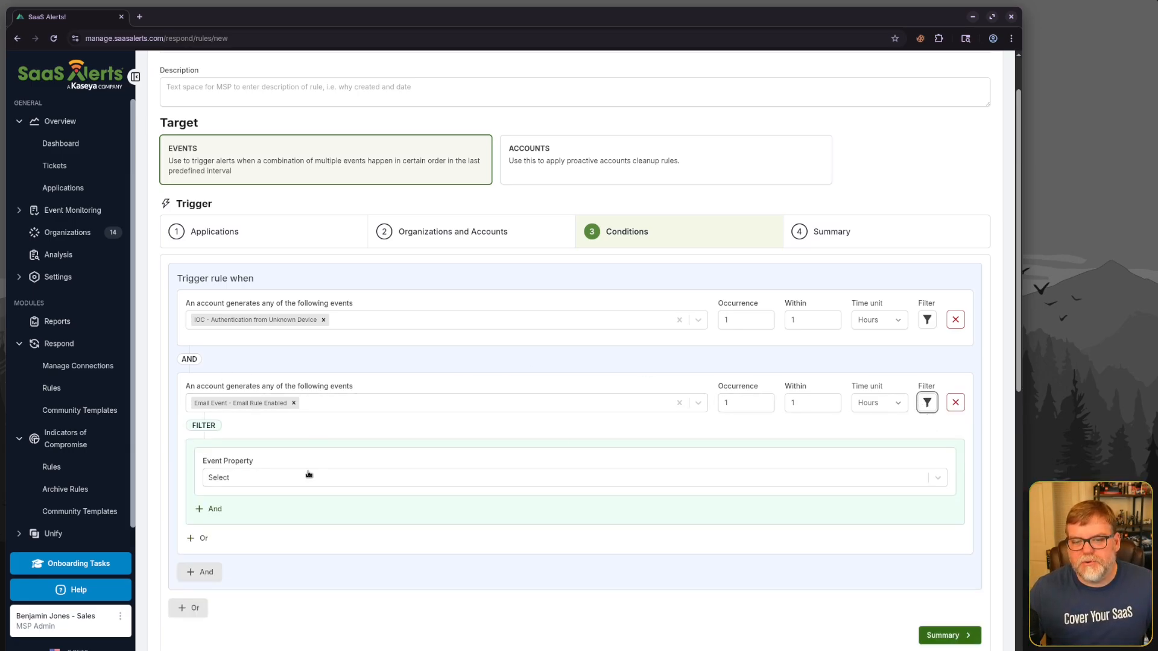
{"action": "left_click", "coordinate": [286, 478]}
{"action": "type", "text": "ip"}
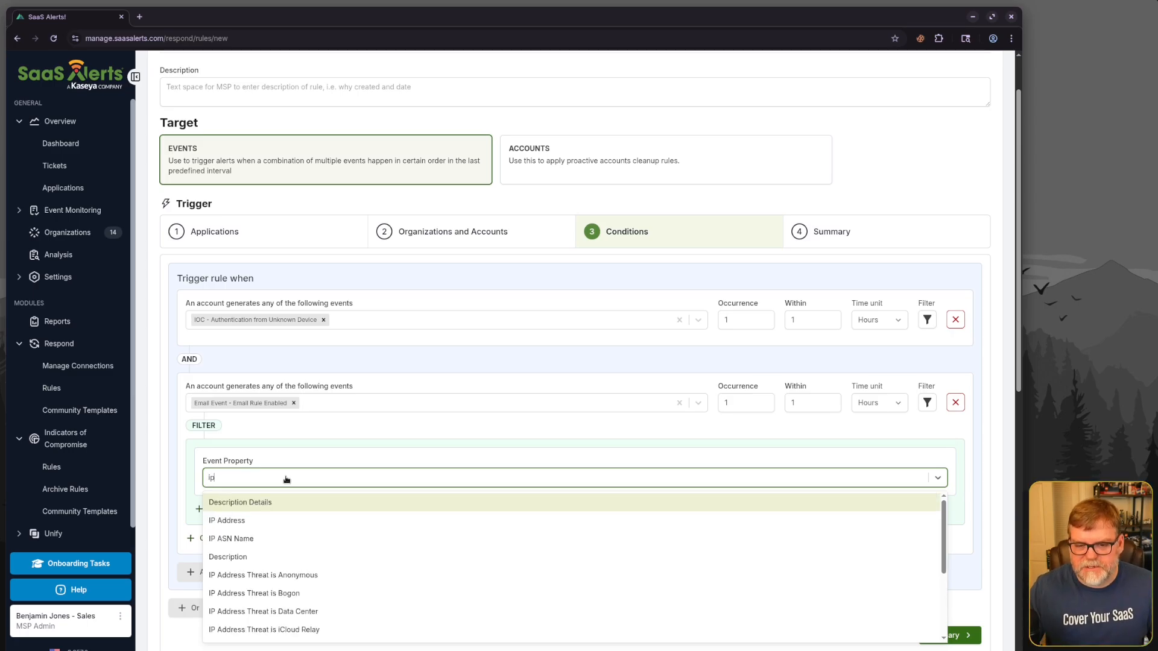
{"action": "scroll", "coordinate": [319, 574], "scroll_direction": "down", "scroll_amount": 1}
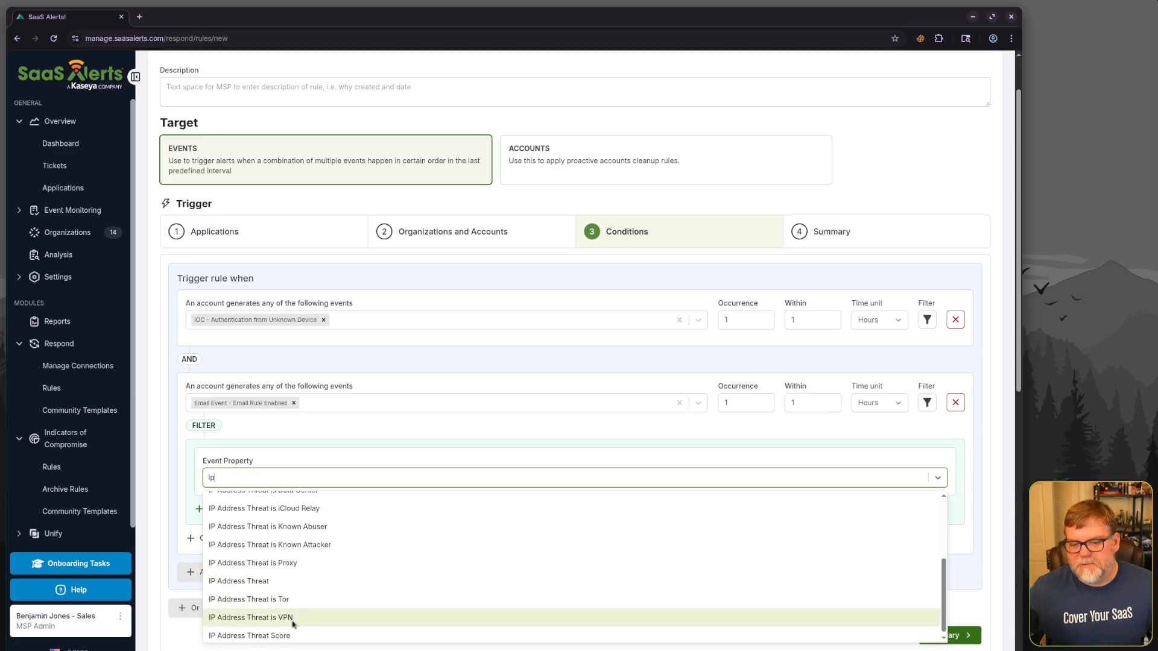
{"action": "scroll", "coordinate": [288, 624], "scroll_direction": "down", "scroll_amount": 1}
{"action": "left_click", "coordinate": [293, 595]}
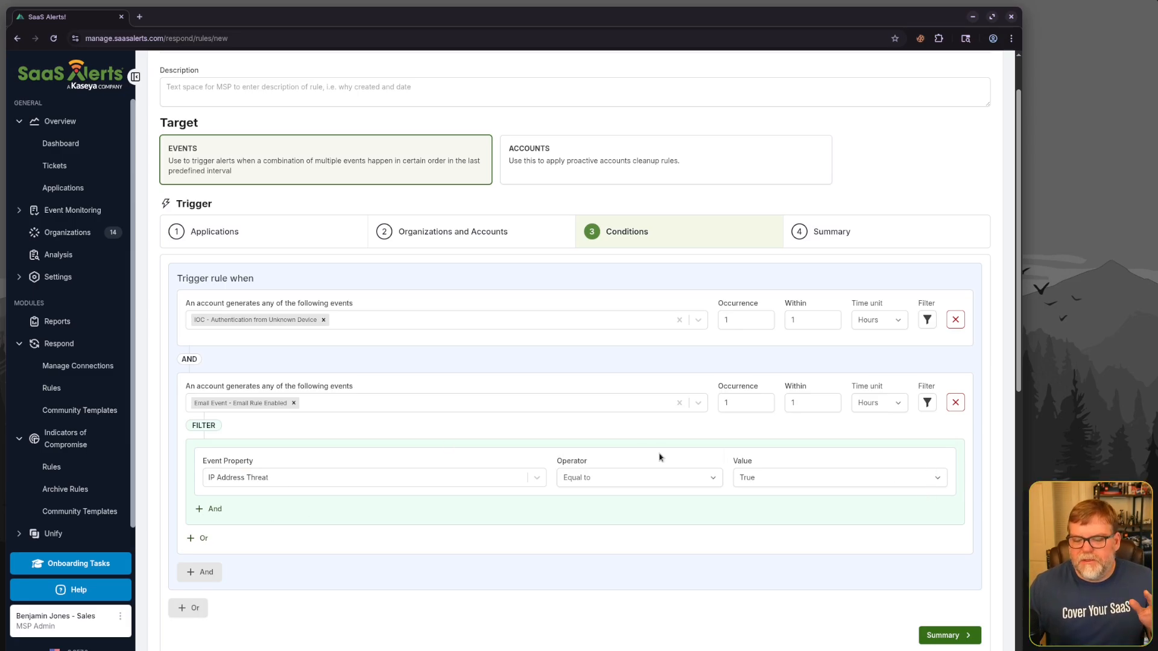
{"action": "left_click", "coordinate": [955, 403]}
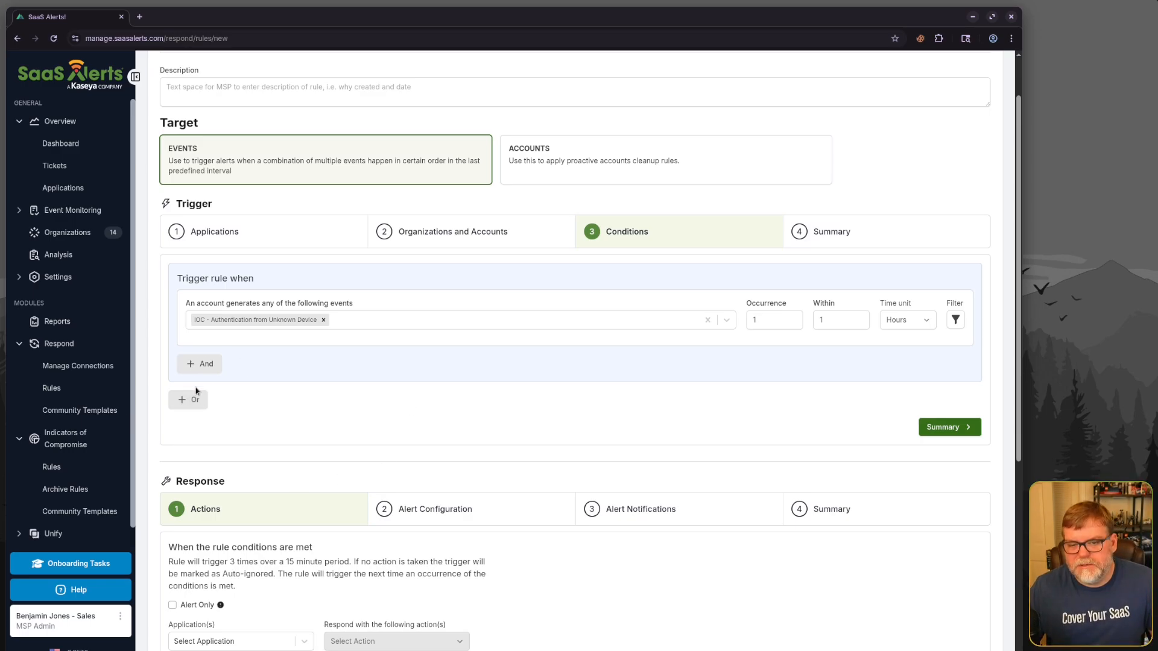
Step: Add an AND condition for "Email Event - Email Rule Enabled" with an occurrence of 1 within 1 hour
{"action": "left_click", "coordinate": [199, 364]}
{"action": "left_click", "coordinate": [257, 401]}
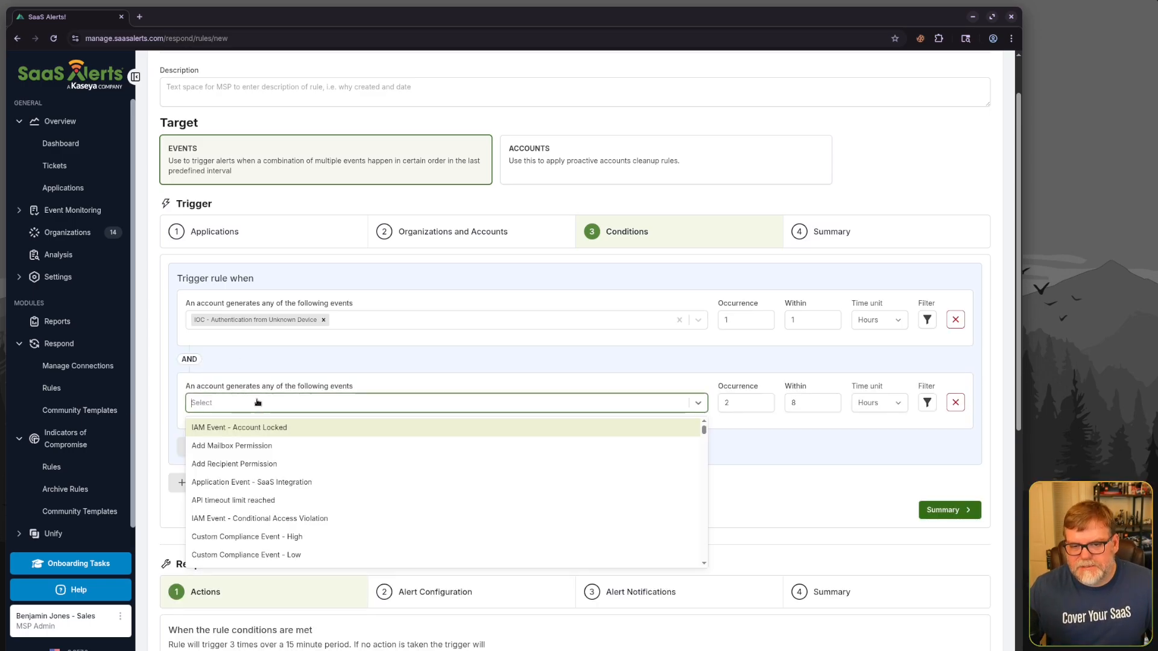
{"action": "type", "text": "email"}
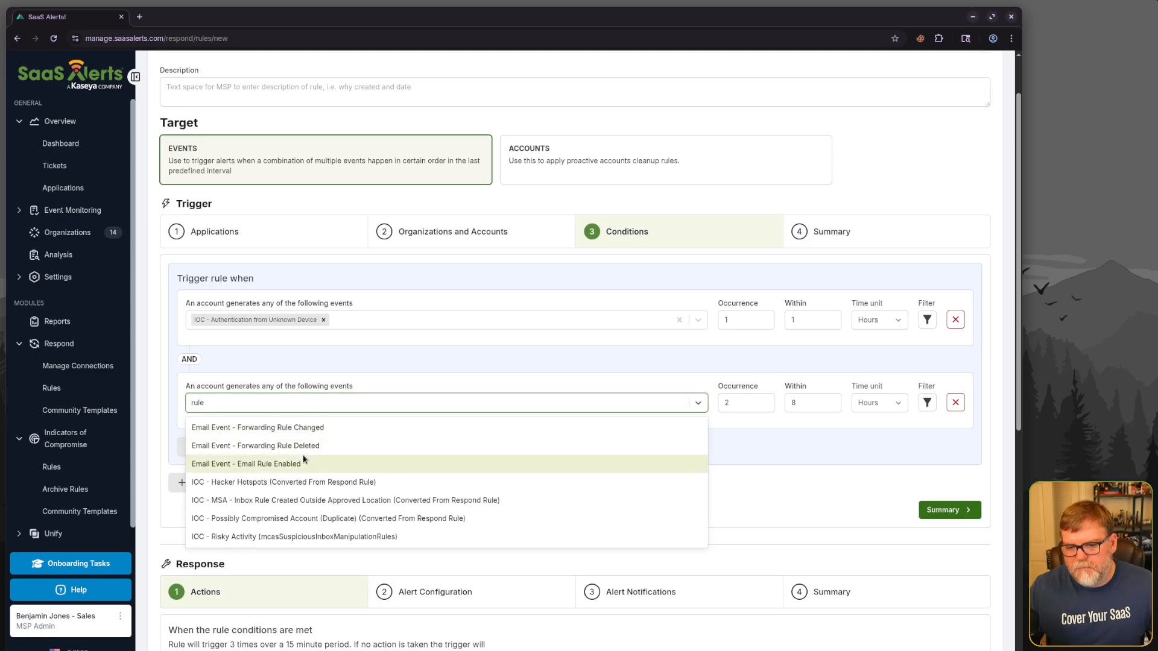
{"action": "left_click", "coordinate": [302, 462]}
{"action": "left_click", "coordinate": [767, 406]}
{"action": "key", "text": "Tab"}
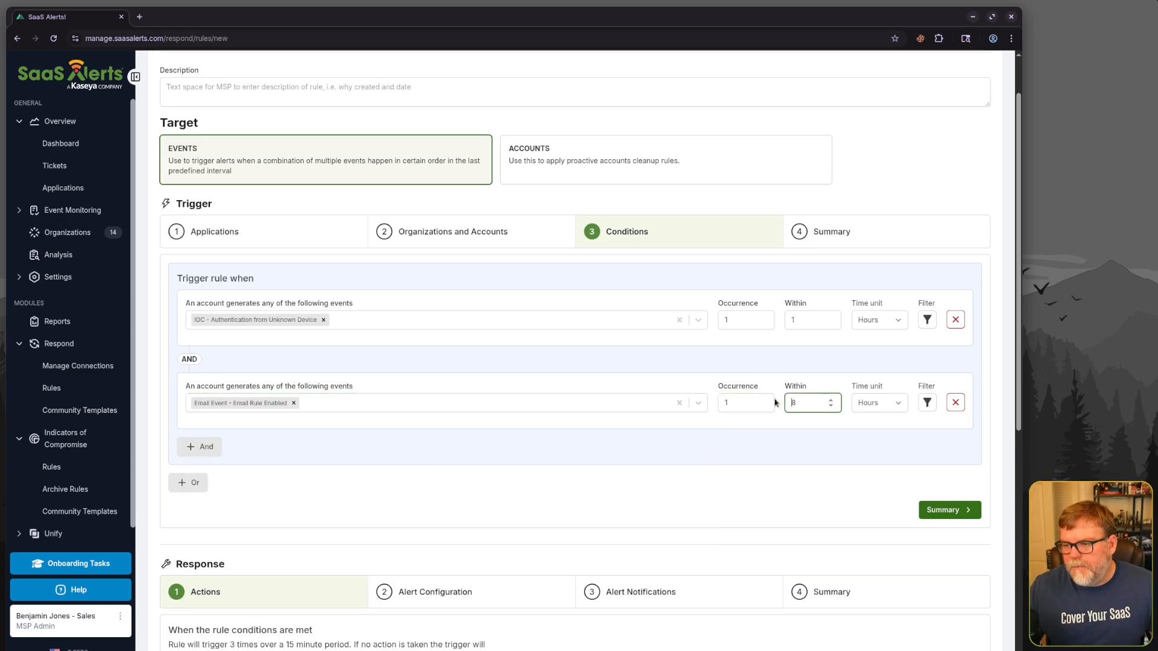
{"action": "type", "text": "1"}
{"action": "left_click", "coordinate": [754, 467]}
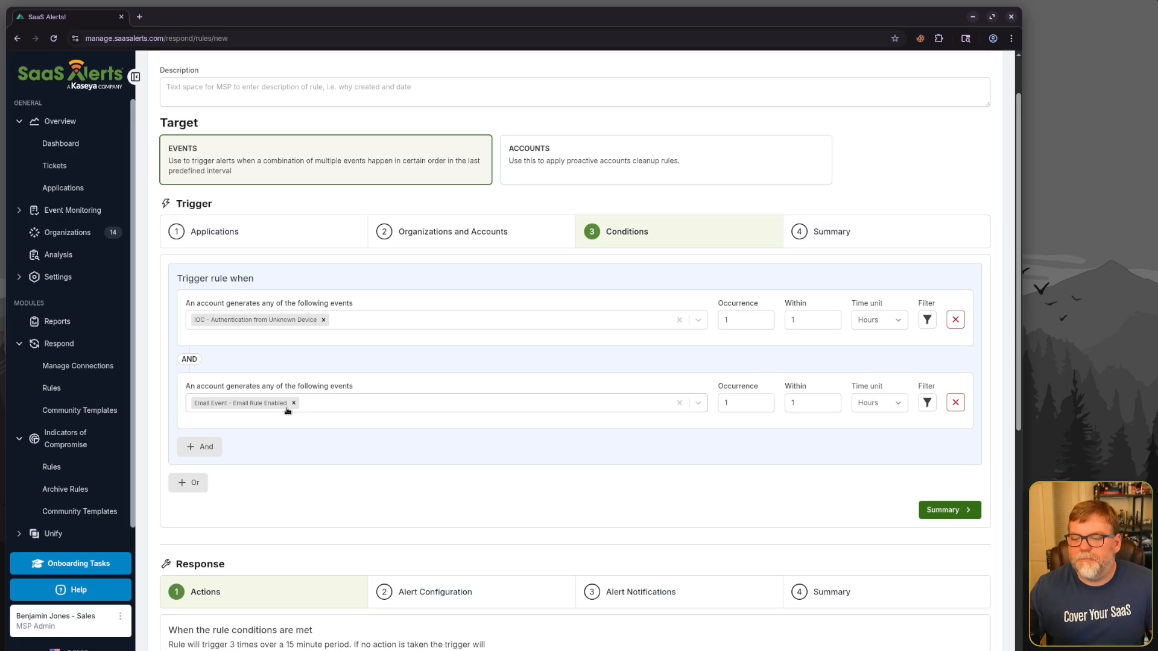
Step: Leave the unsaved Respond rule and open the Microsoft-only "Authentication from Unknown Device" rule among the Indicators of Compromise rules
{"action": "scroll", "coordinate": [468, 506], "scroll_direction": "down", "scroll_amount": 6}
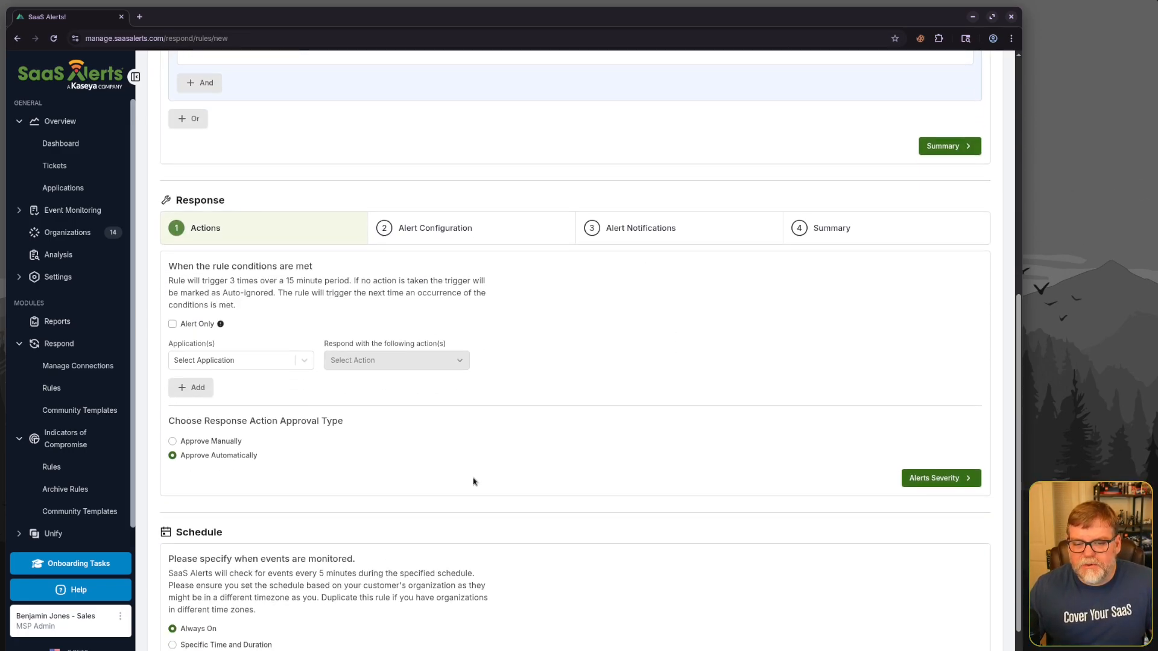
{"action": "scroll", "coordinate": [393, 613], "scroll_direction": "up", "scroll_amount": 7}
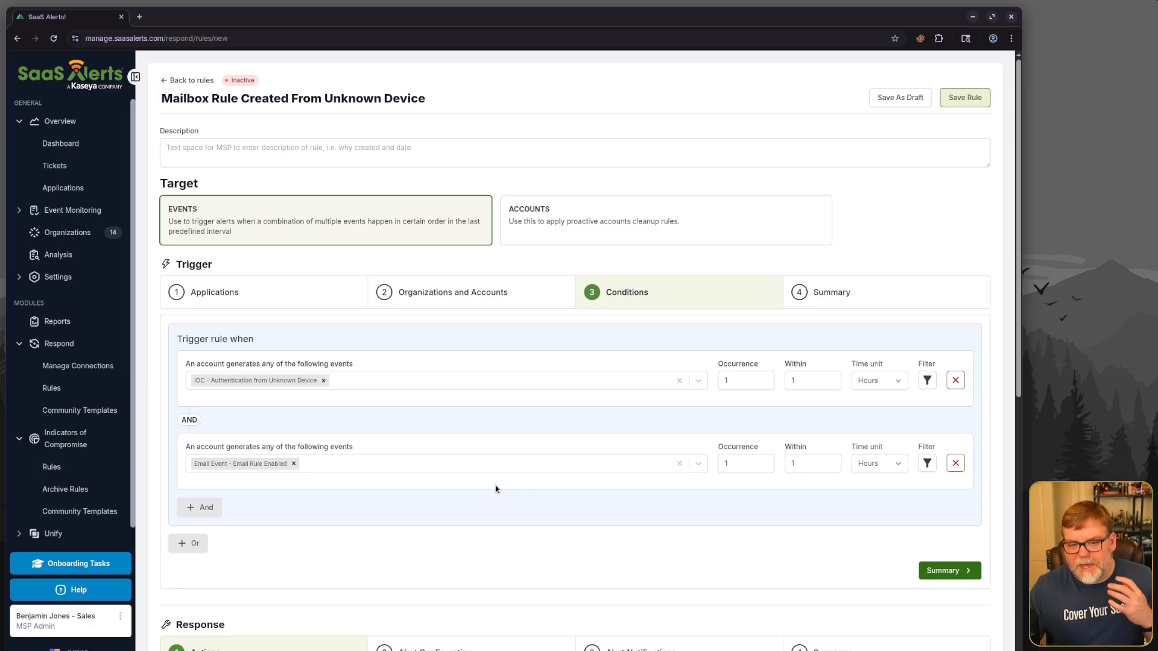
{"action": "left_click", "coordinate": [74, 471]}
{"action": "left_click", "coordinate": [551, 382]}
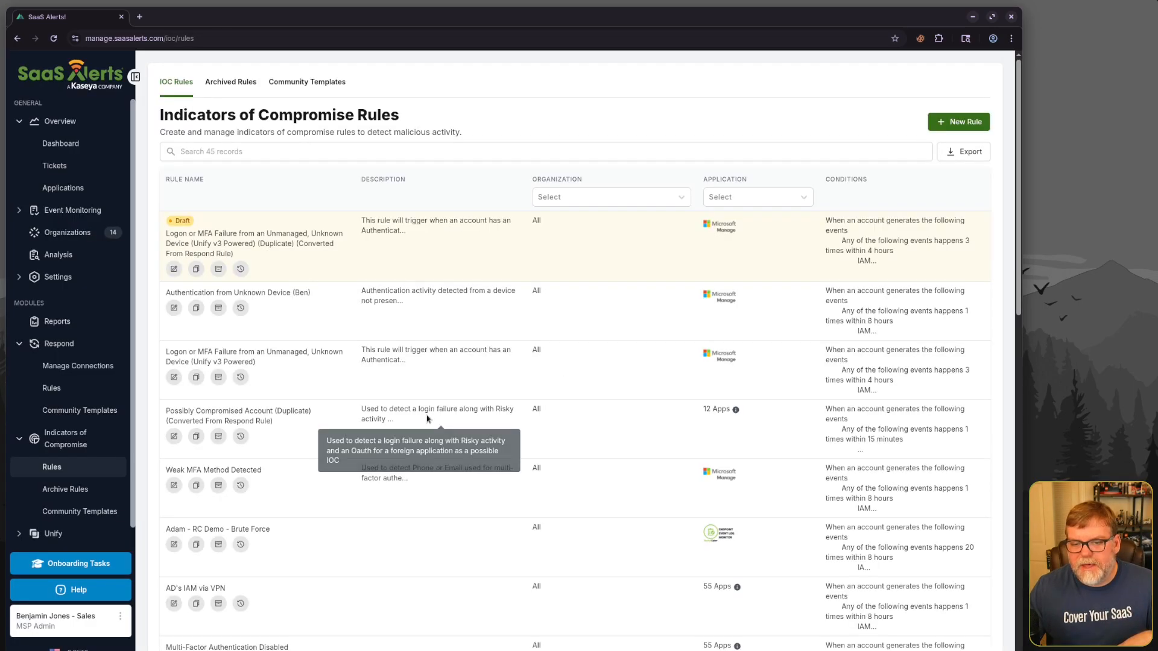
{"action": "left_click", "coordinate": [174, 308]}
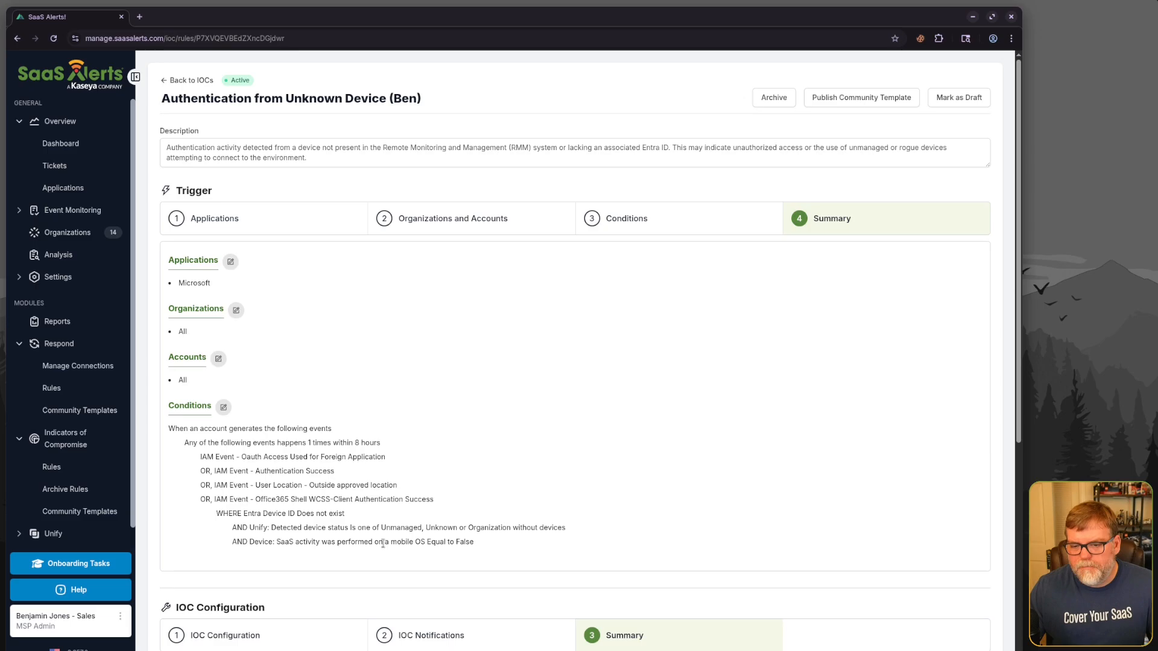
Step: Review the IOC rule's trigger conditions, alert severity and assignment configuration, and its SMS, mobile and email notification options
{"action": "scroll", "coordinate": [403, 537], "scroll_direction": "down", "scroll_amount": 5}
{"action": "scroll", "coordinate": [403, 537], "scroll_direction": "down", "scroll_amount": 2}
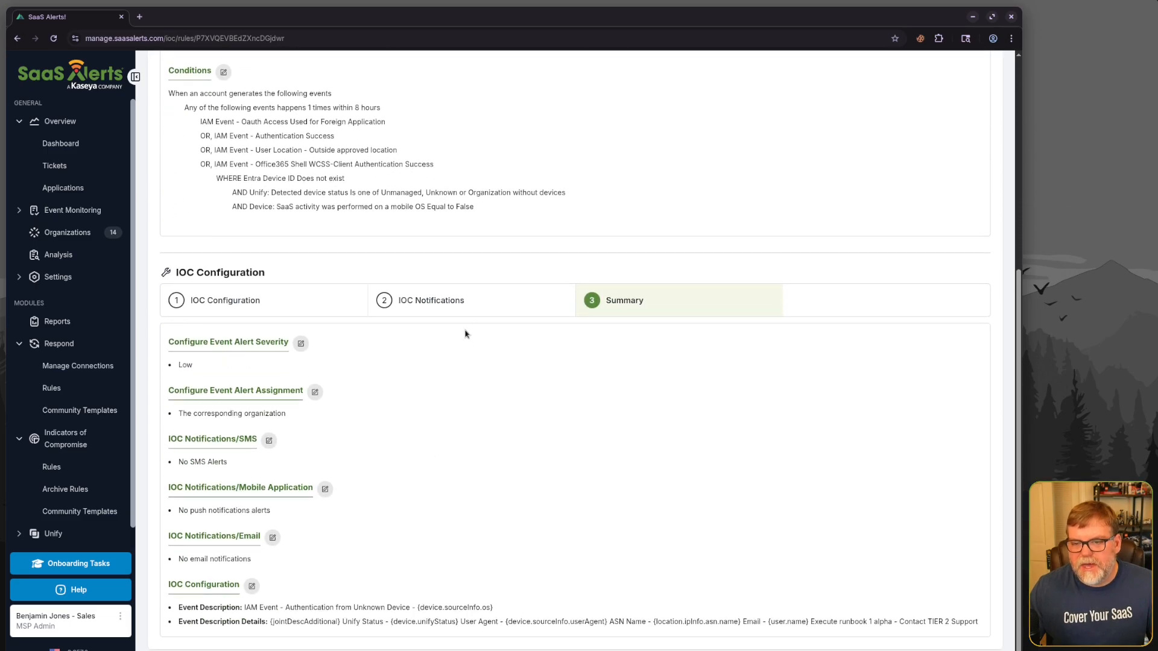
{"action": "left_click", "coordinate": [437, 312]}
{"action": "scroll", "coordinate": [529, 485], "scroll_direction": "down", "scroll_amount": 1}
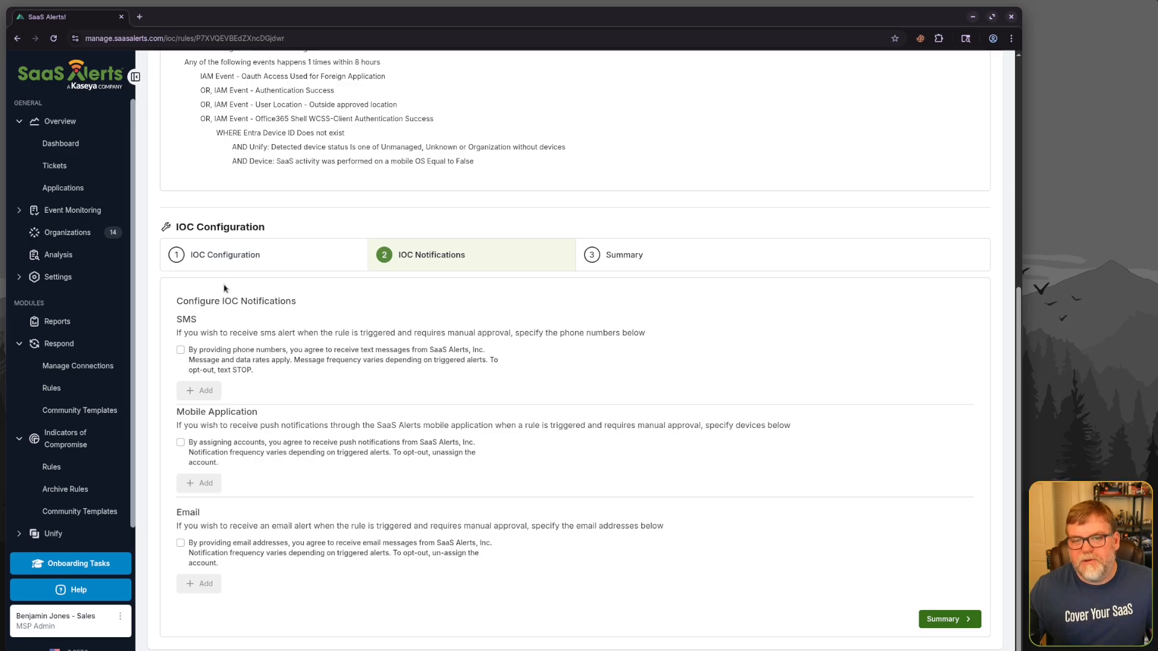
{"action": "left_click", "coordinate": [248, 255]}
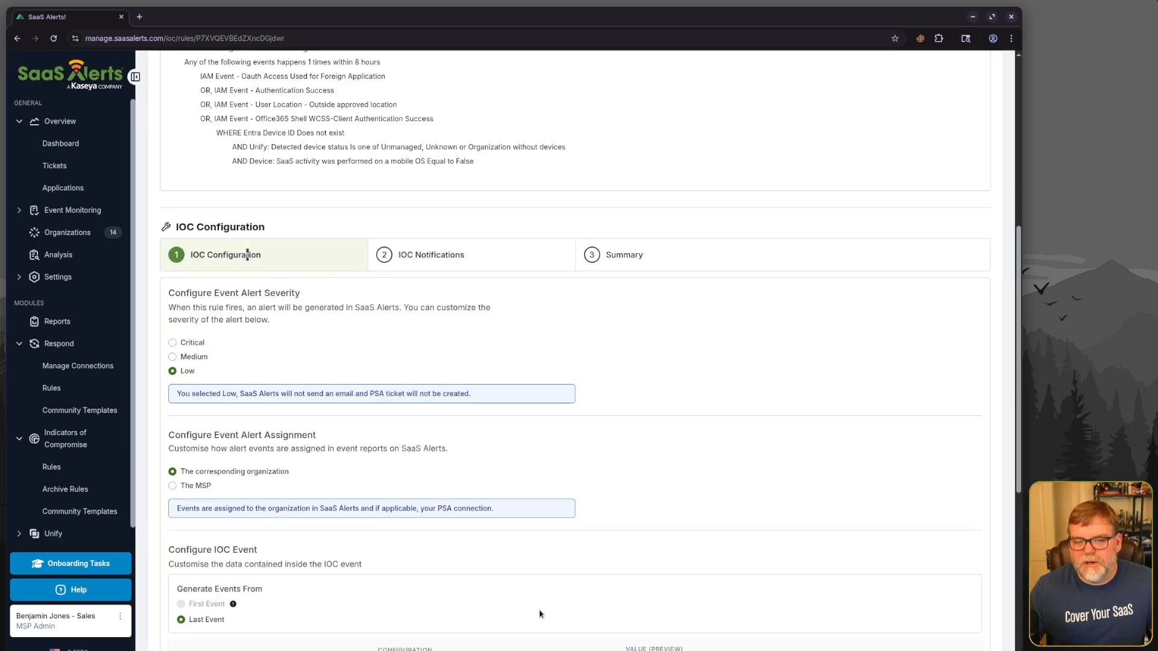
{"action": "left_click", "coordinate": [424, 264]}
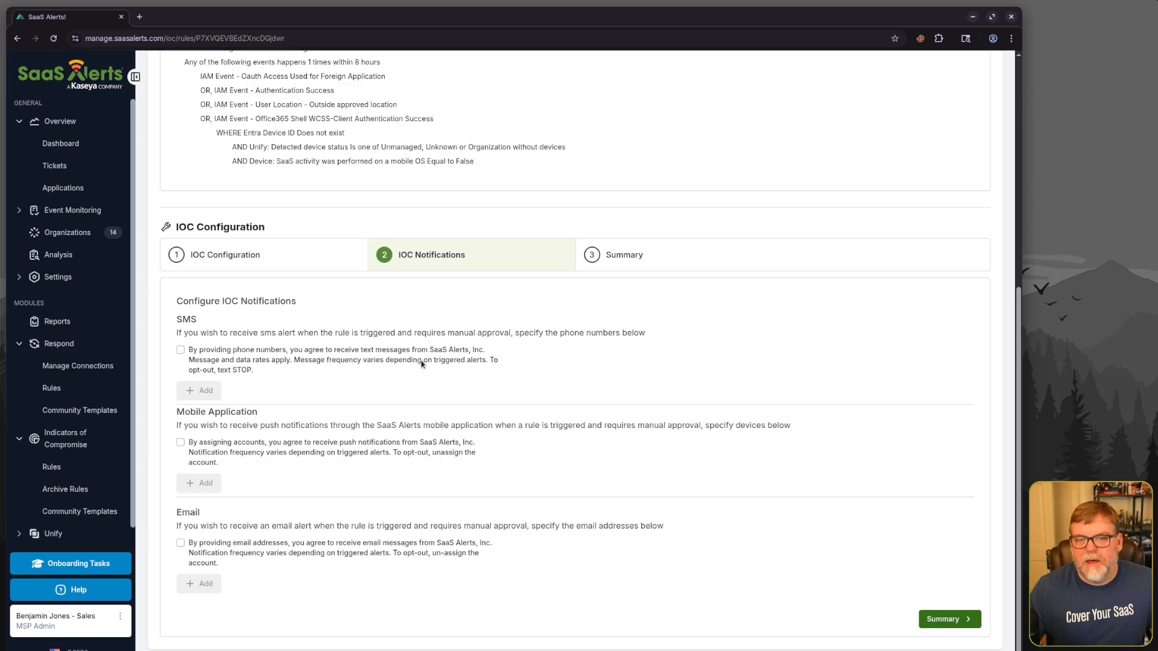
{"action": "scroll", "coordinate": [443, 486], "scroll_direction": "up", "scroll_amount": 3}
{"action": "scroll", "coordinate": [254, 313], "scroll_direction": "up", "scroll_amount": 4}
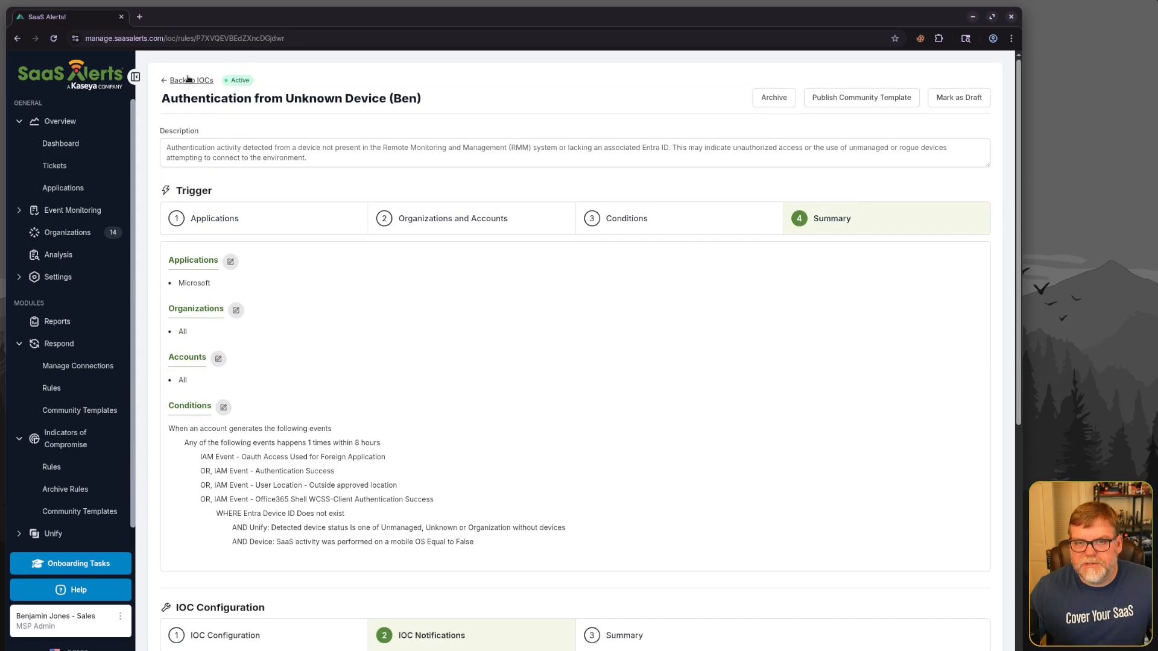
Step: Return to the IOC rules, search for "unknown", and open the last 7 days trigger history of the 13-app "Authentication from Unknown Device" rule
{"action": "left_click", "coordinate": [187, 77]}
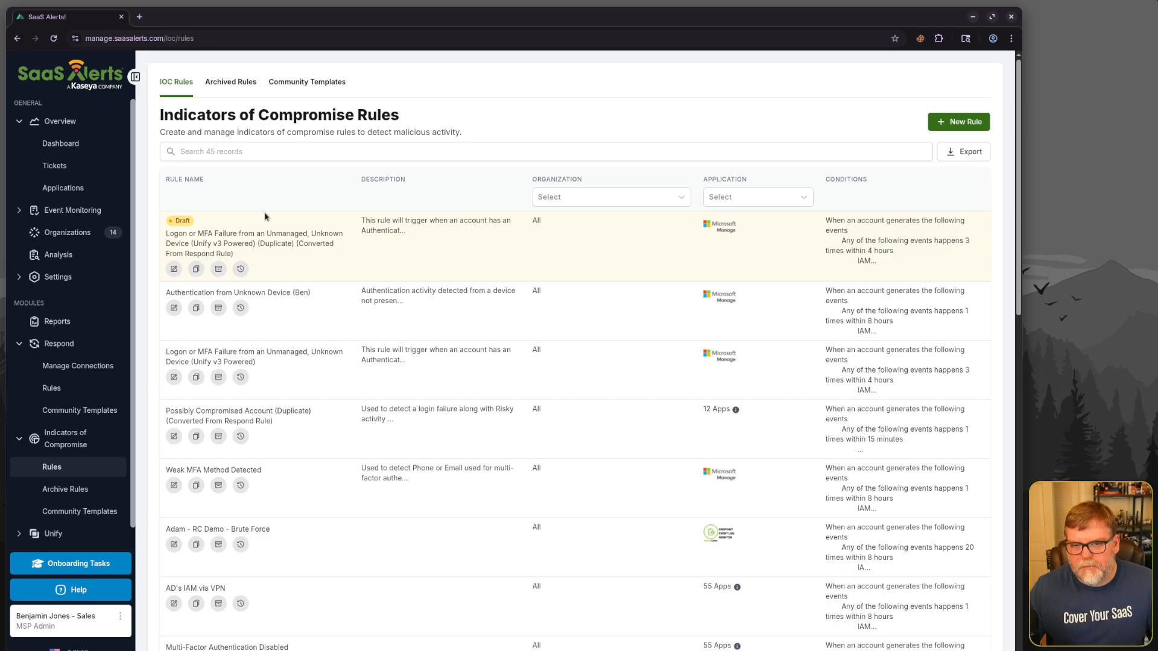
{"action": "left_click", "coordinate": [272, 153]}
{"action": "type", "text": "unknown"}
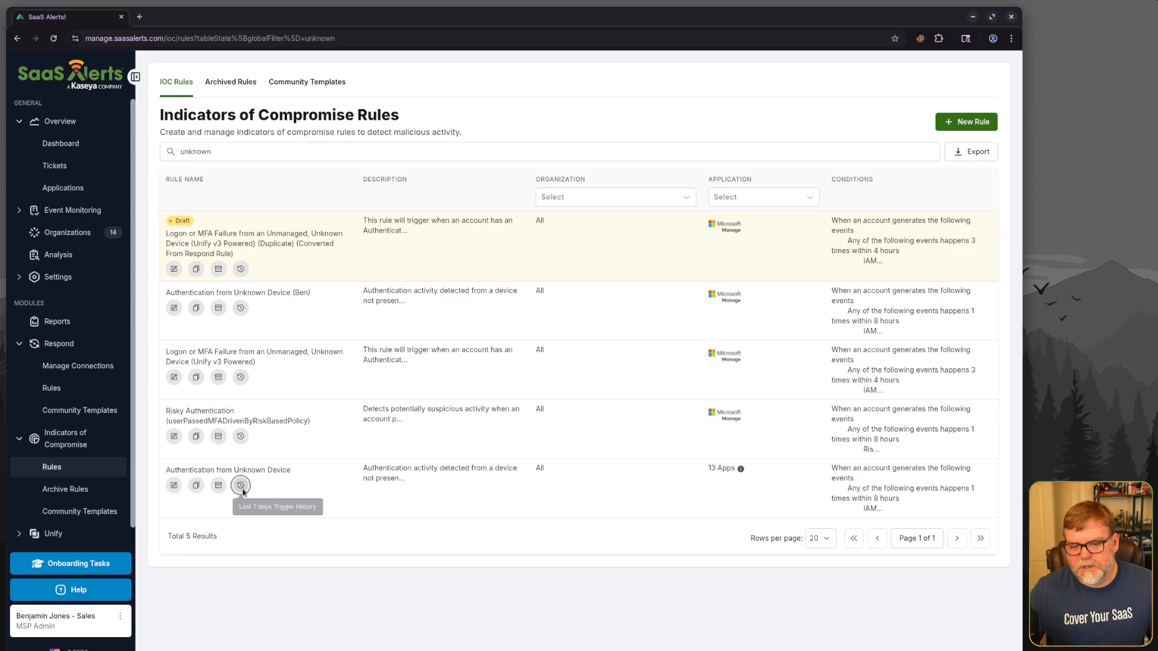
{"action": "left_click", "coordinate": [243, 489]}
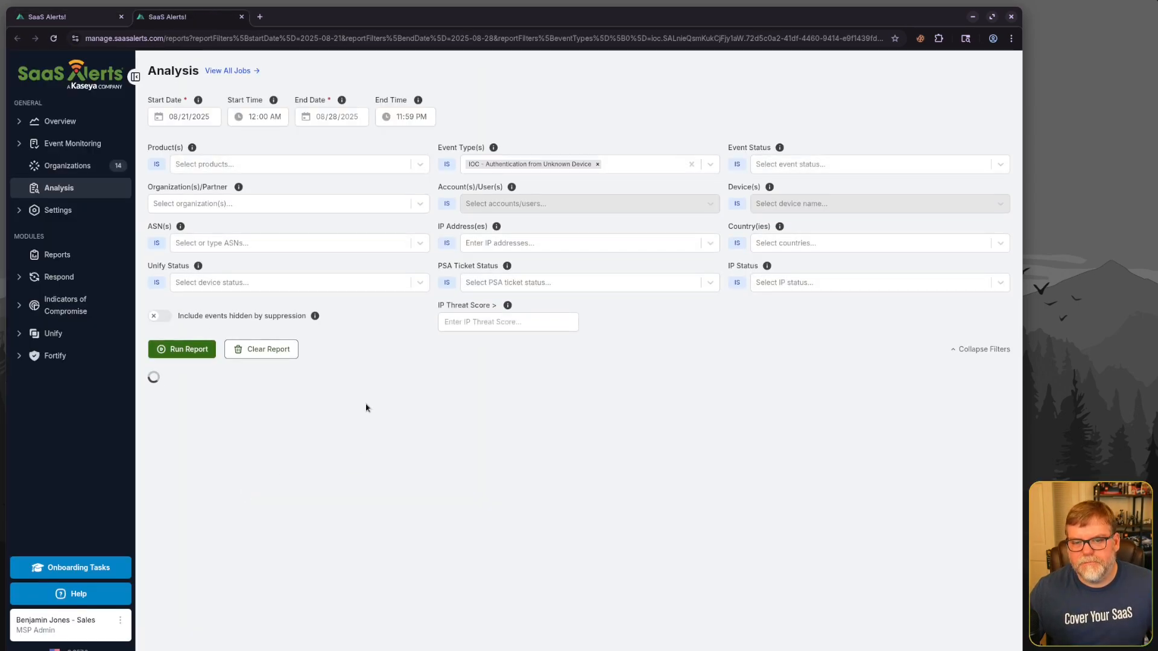
Step: Open the IOC trigger details of the most recent "Authentication from Unknown Device" event in the Analysis report
{"action": "scroll", "coordinate": [469, 441], "scroll_direction": "down", "scroll_amount": 2}
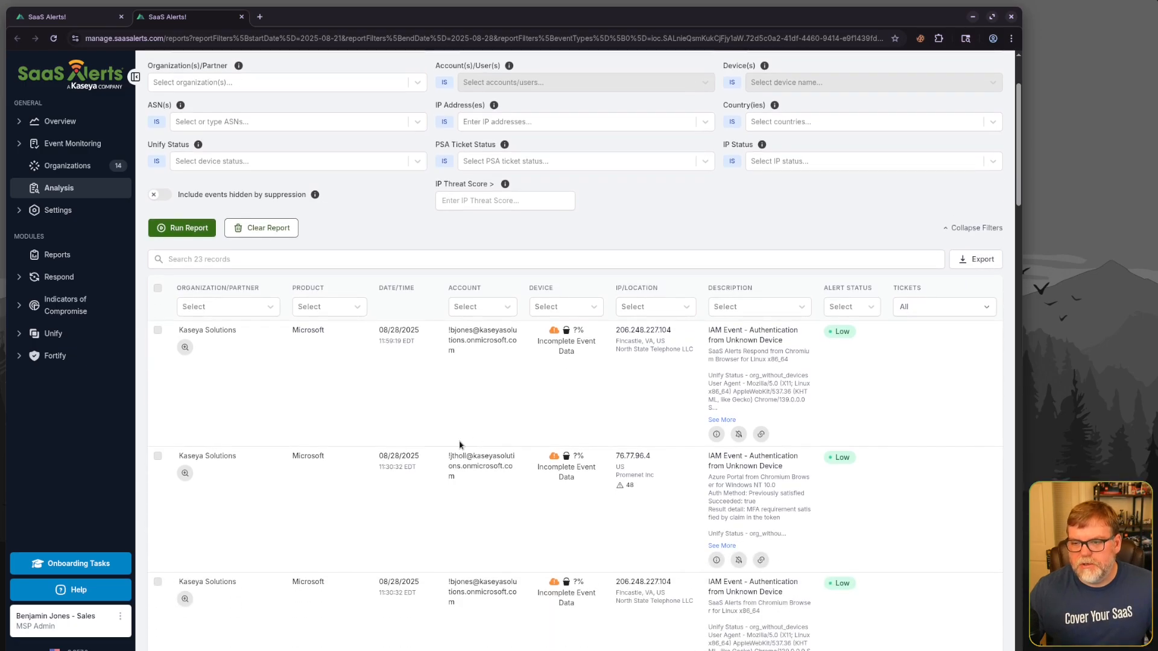
{"action": "scroll", "coordinate": [517, 398], "scroll_direction": "down", "scroll_amount": 2}
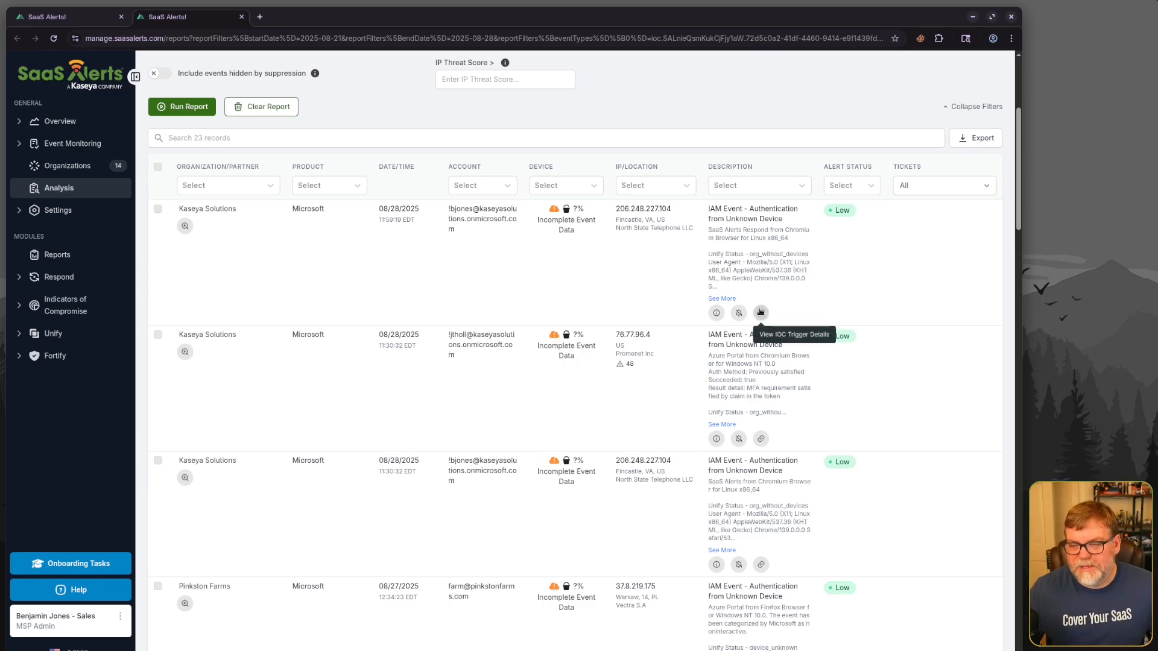
{"action": "left_click", "coordinate": [759, 312]}
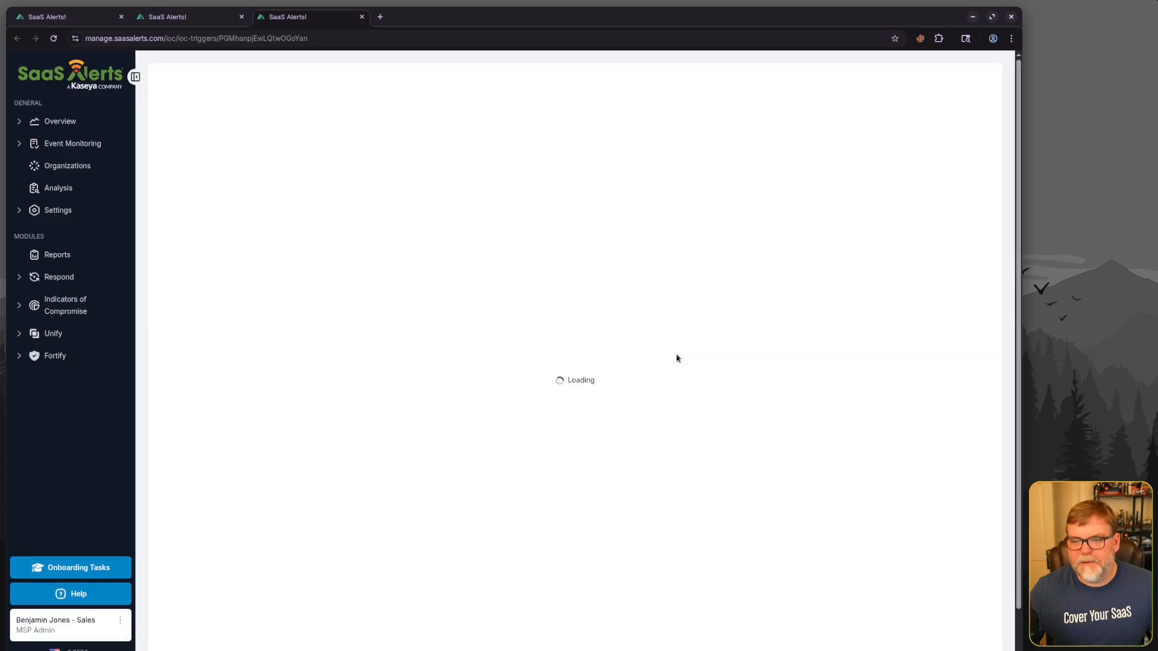